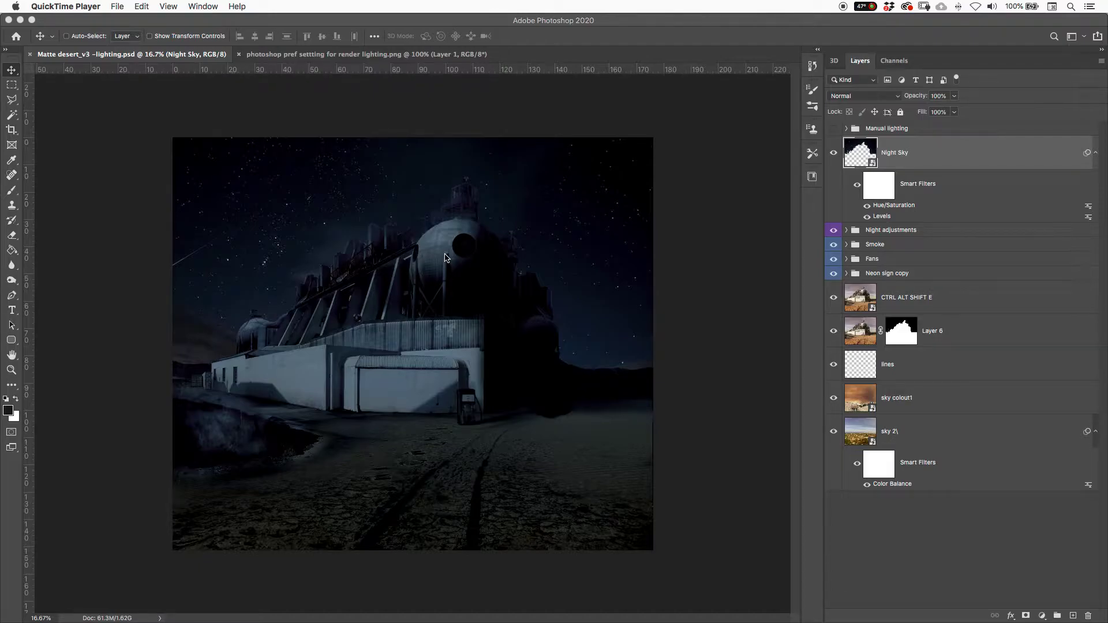
Show the Manual lighting group and examine the blend modes of the layers inside it
{"action": "left_click", "coordinate": [833, 128]}
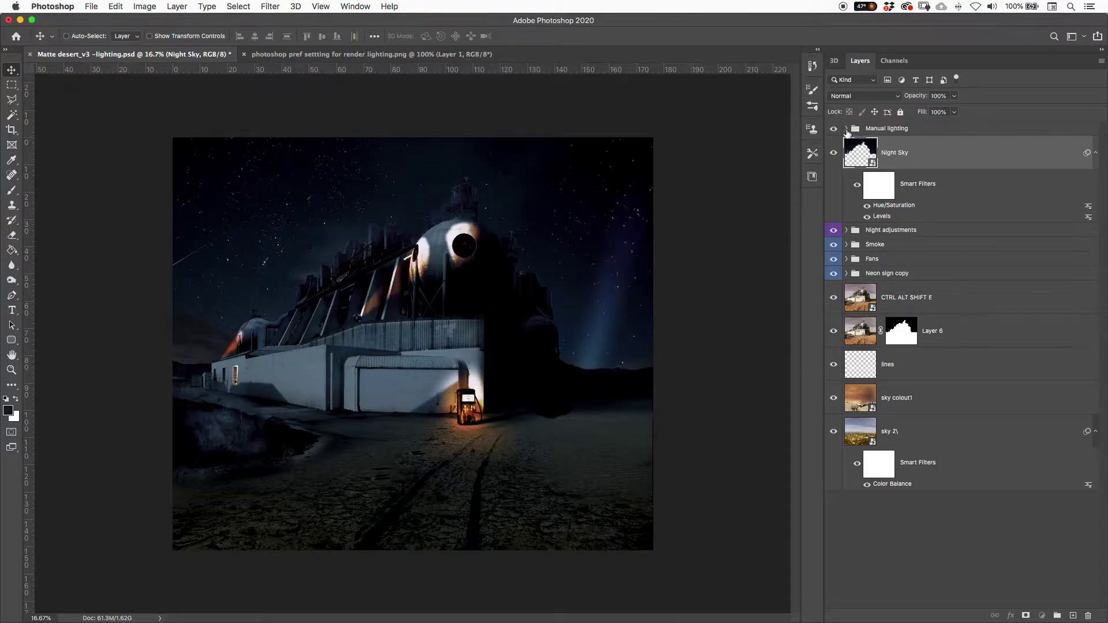
{"action": "left_click", "coordinate": [847, 128]}
{"action": "left_click", "coordinate": [833, 153]}
{"action": "left_click", "coordinate": [833, 154]}
{"action": "left_click", "coordinate": [846, 128]}
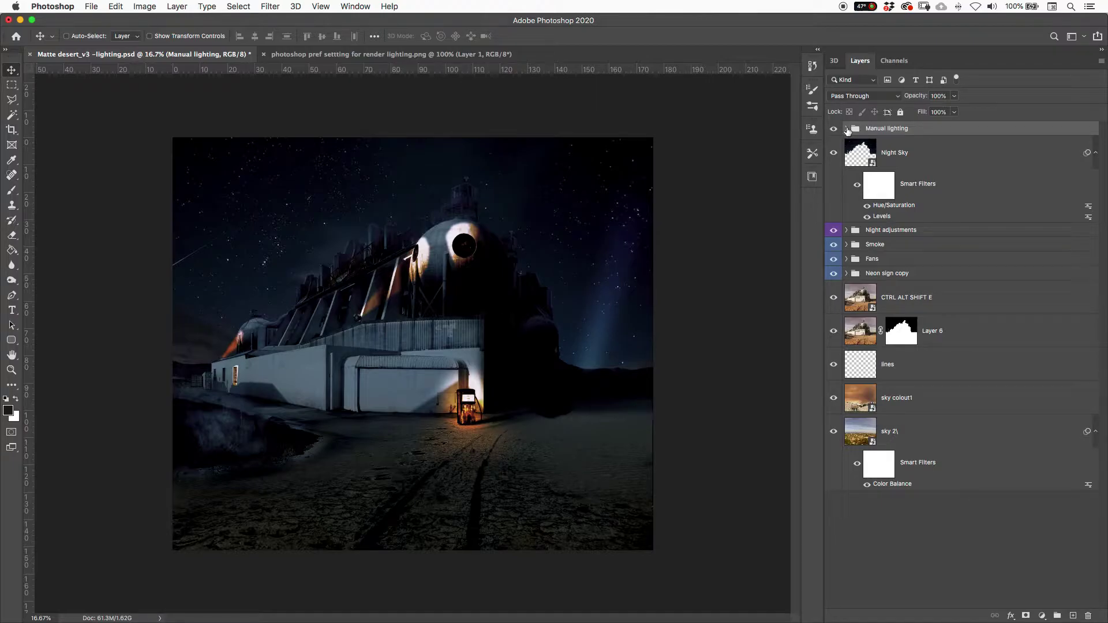
{"action": "left_click", "coordinate": [846, 129]}
{"action": "left_click", "coordinate": [909, 154]}
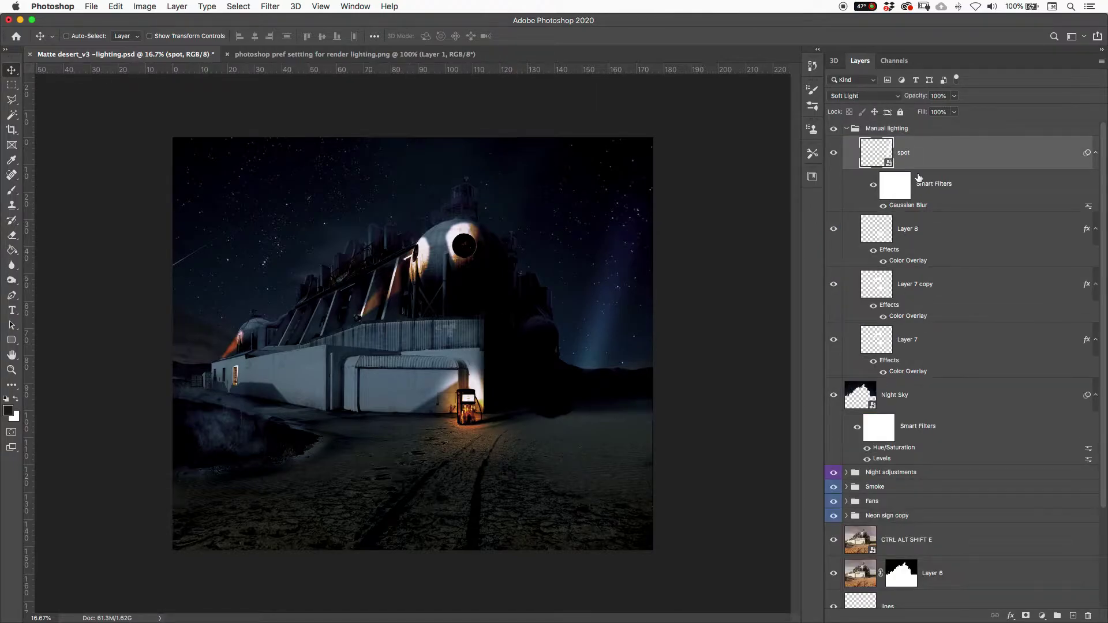
{"action": "left_click", "coordinate": [920, 222]}
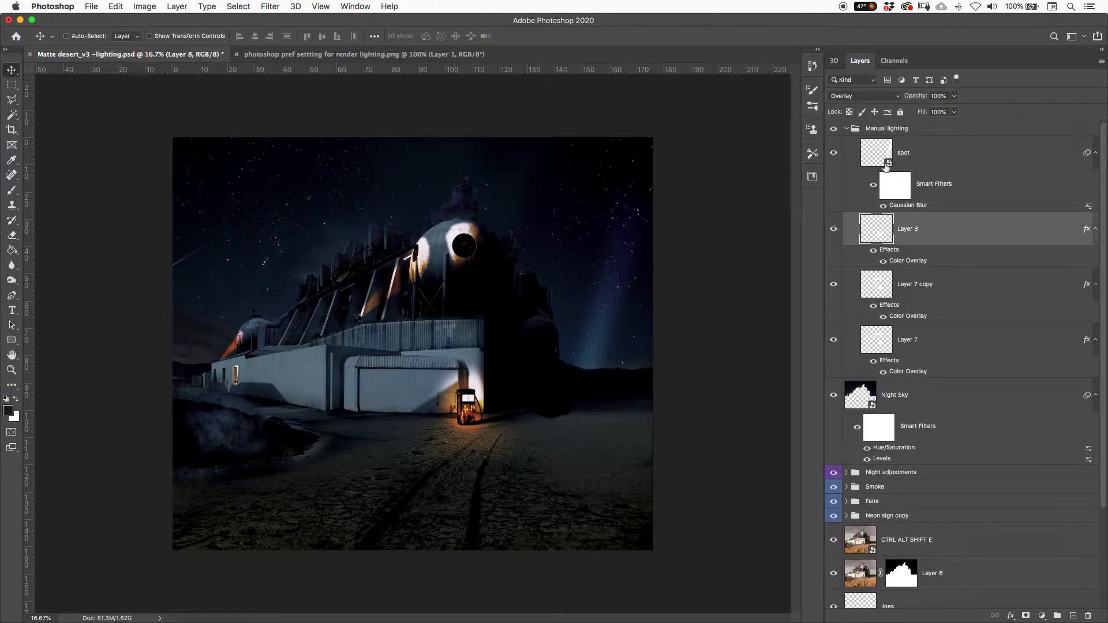
{"action": "left_click", "coordinate": [847, 129]}
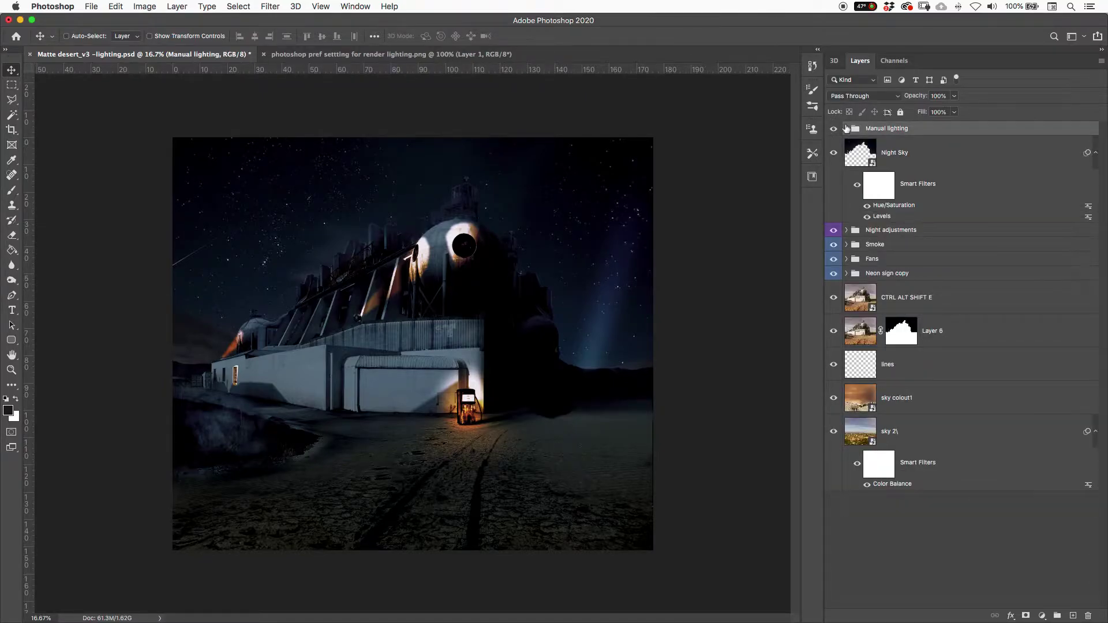
Hide the Night Sky layer and the Manual lighting group
{"action": "left_click", "coordinate": [833, 153]}
{"action": "left_click", "coordinate": [834, 154]}
{"action": "left_click", "coordinate": [834, 128]}
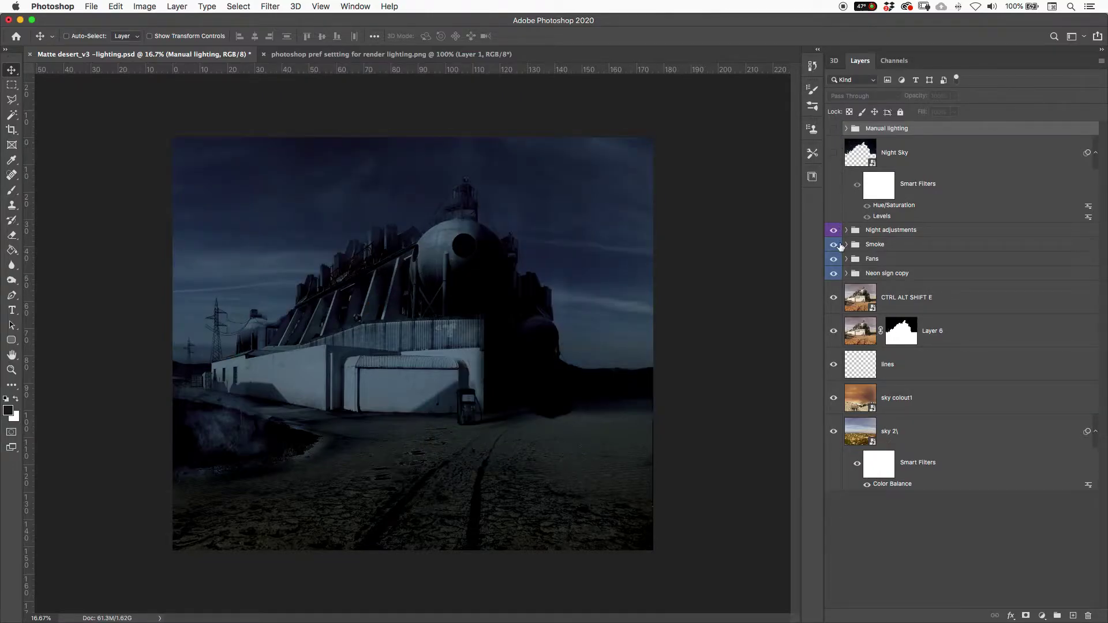
Examine how Hue/Saturation 1, Color Balance 1 and Levels 2 in the Night adjustments group each affect the image
{"action": "left_click", "coordinate": [845, 230]}
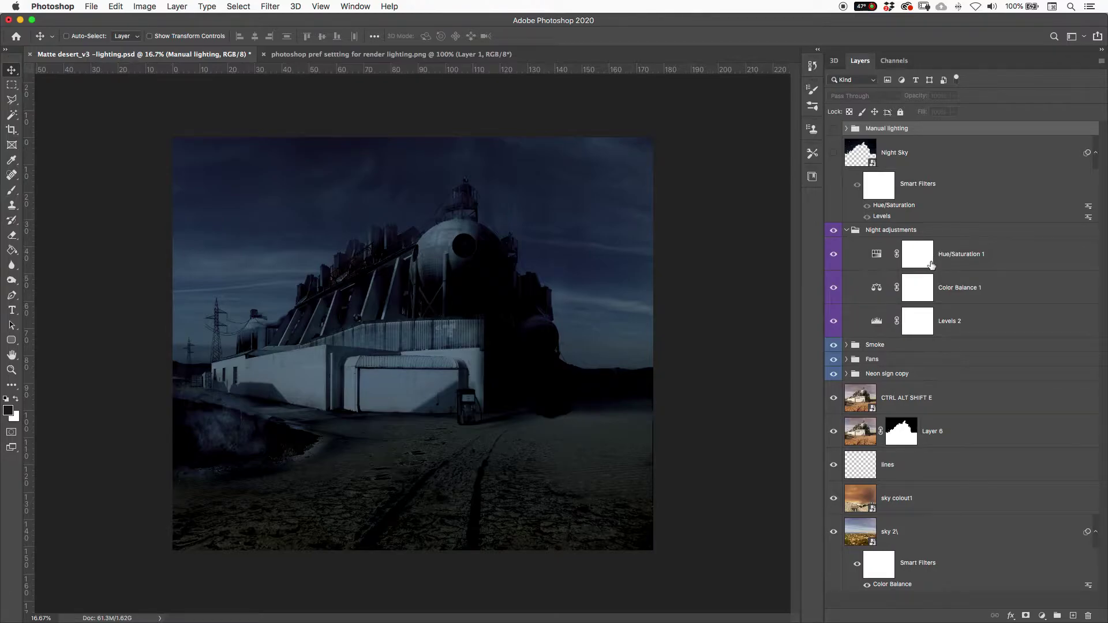
{"action": "left_click", "coordinate": [1041, 615]}
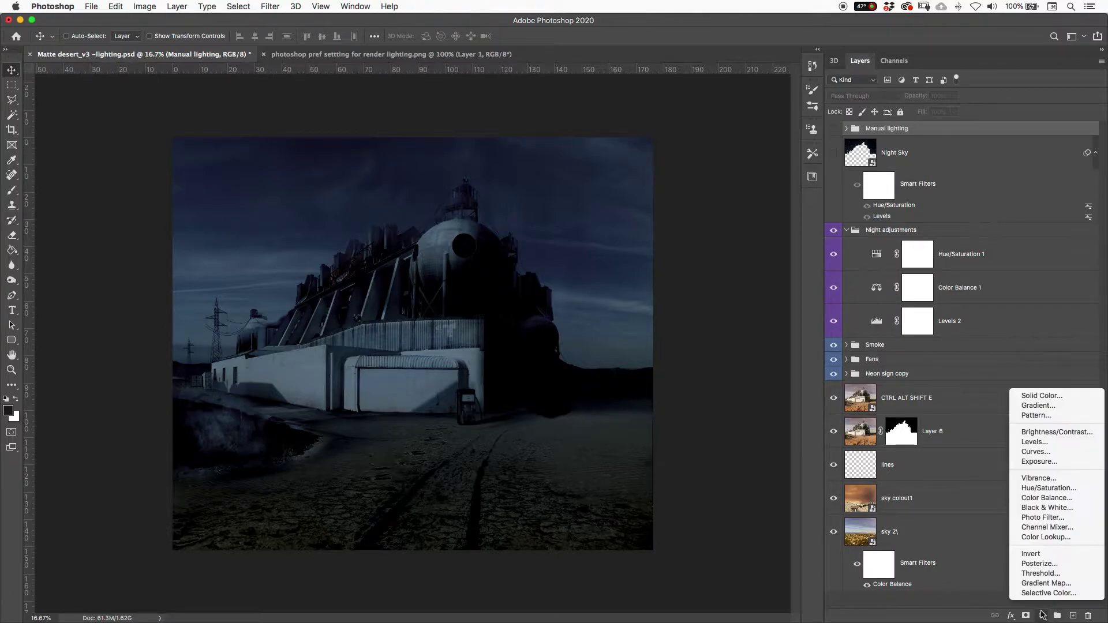
{"action": "left_click", "coordinate": [1002, 249]}
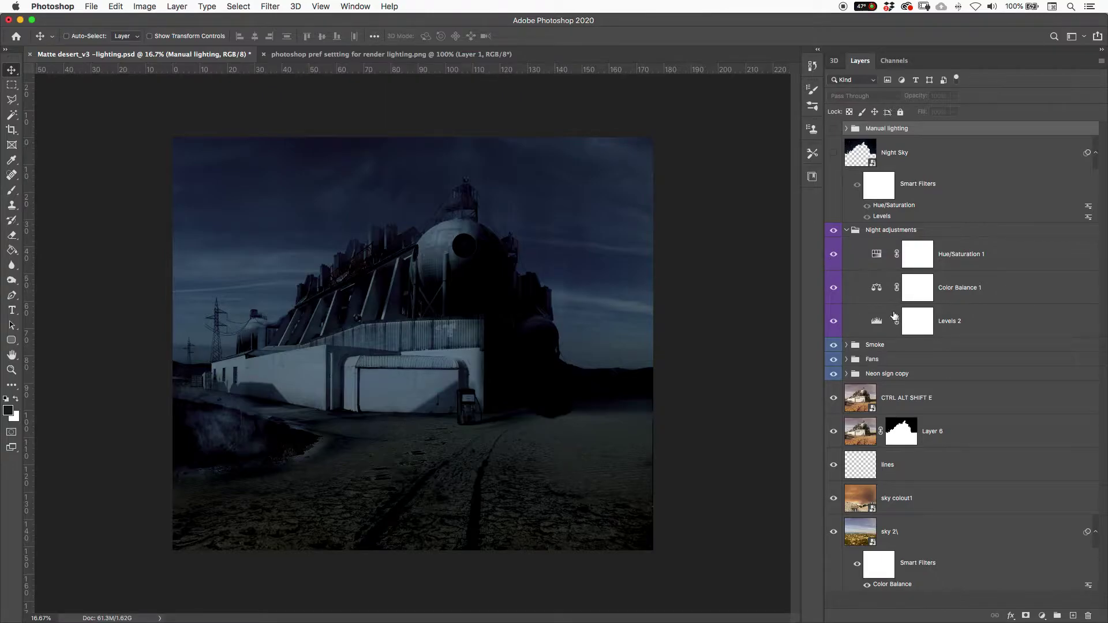
{"action": "left_click", "coordinate": [832, 255]}
{"action": "left_click", "coordinate": [832, 257]}
{"action": "left_click", "coordinate": [833, 289]}
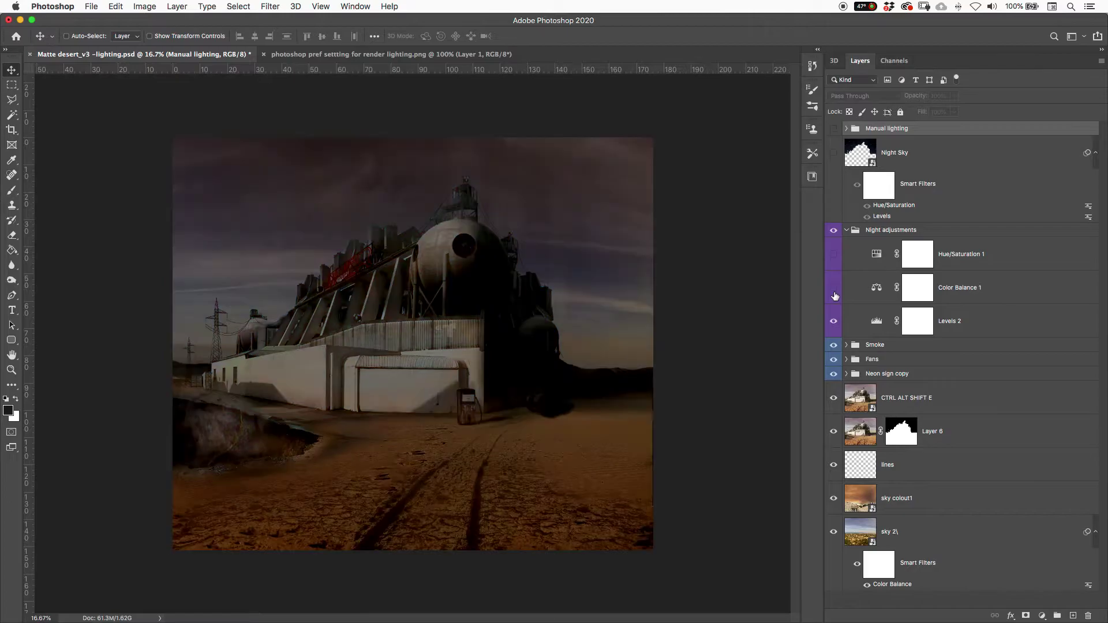
{"action": "left_click", "coordinate": [833, 321]}
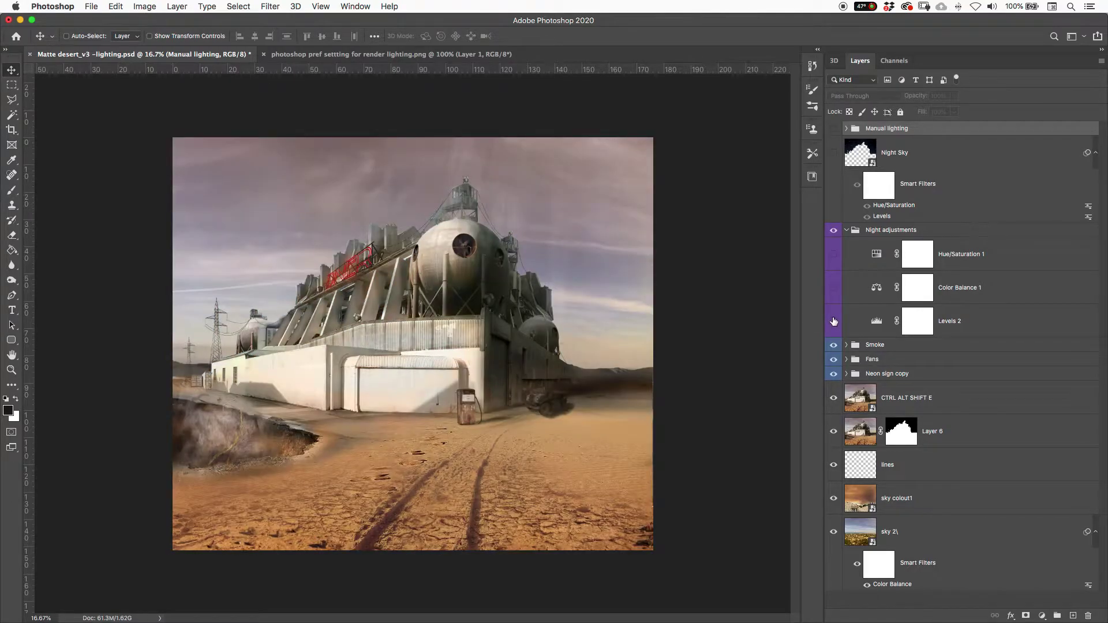
{"action": "left_click", "coordinate": [834, 321]}
{"action": "left_click", "coordinate": [833, 287]}
{"action": "left_click", "coordinate": [834, 254]}
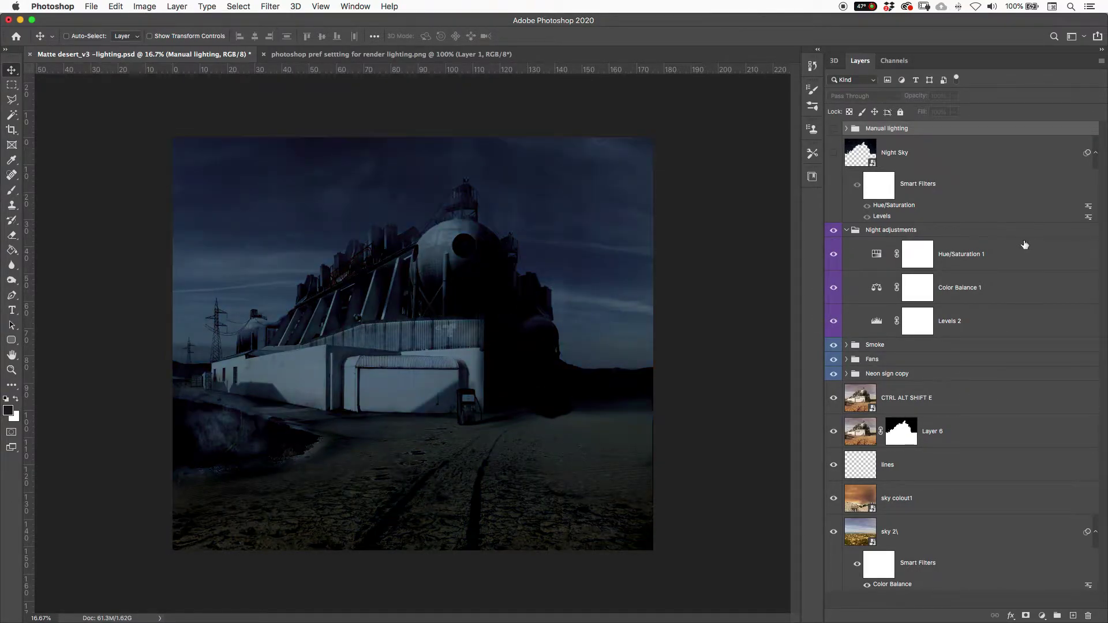
{"action": "left_click", "coordinate": [846, 230]}
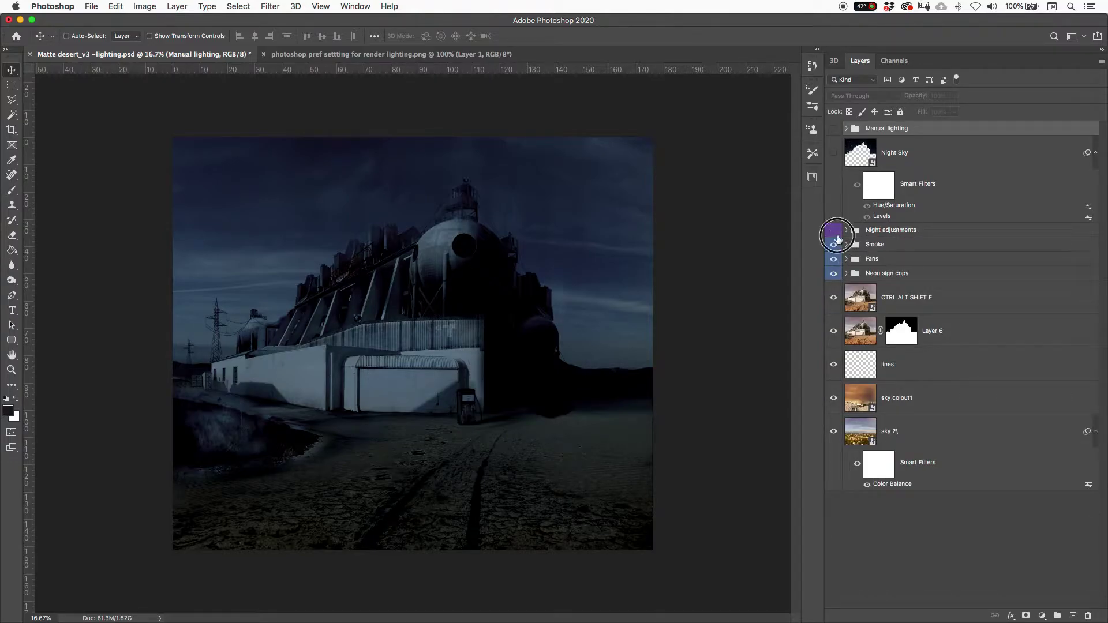
Hide the Night adjustments group and check what the Smoke, Fans and Neon sign copy groups each contribute
{"action": "left_click", "coordinate": [834, 229]}
{"action": "left_click", "coordinate": [834, 244]}
{"action": "left_click", "coordinate": [834, 245]}
{"action": "left_click", "coordinate": [834, 260]}
{"action": "left_click", "coordinate": [833, 259]}
{"action": "left_click", "coordinate": [833, 274]}
{"action": "left_click", "coordinate": [833, 274]}
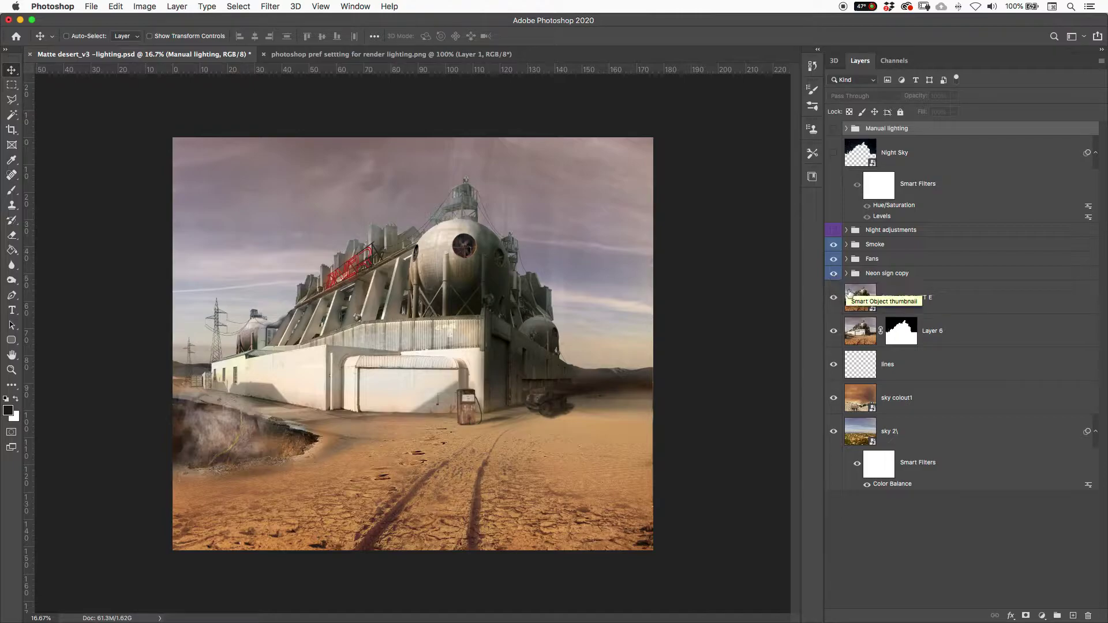
Select the CTRL ALT SHIFT E layer and hide the Neon sign copy, Fans and Smoke groups
{"action": "left_click", "coordinate": [882, 304]}
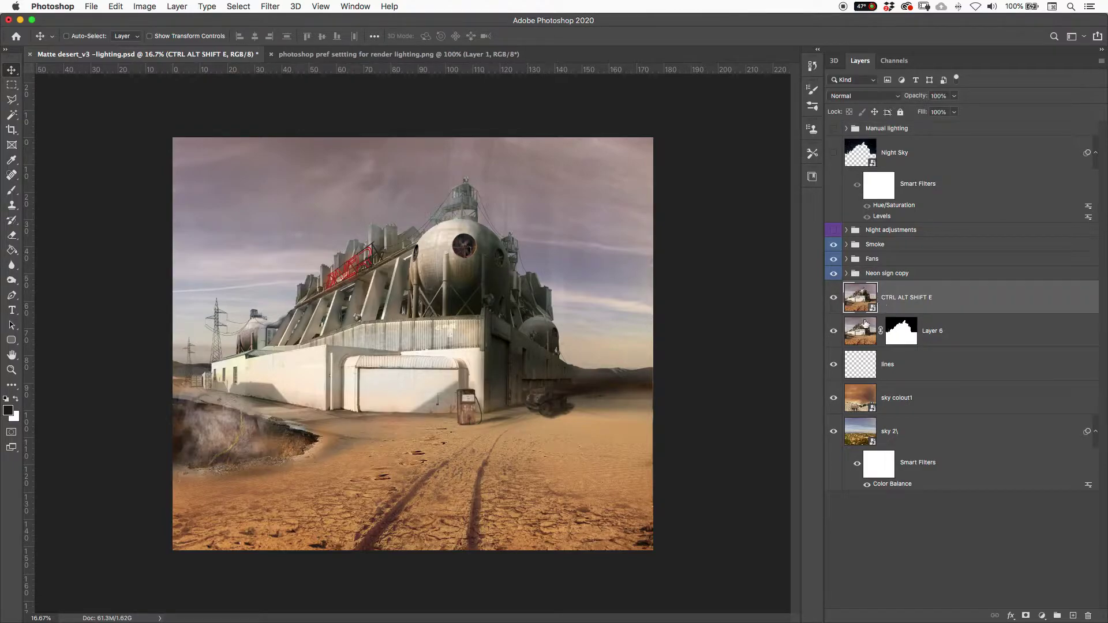
{"action": "left_click", "coordinate": [831, 273]}
{"action": "left_click", "coordinate": [831, 273]}
{"action": "left_click_drag", "start_coordinate": [831, 273], "coordinate": [833, 244]}
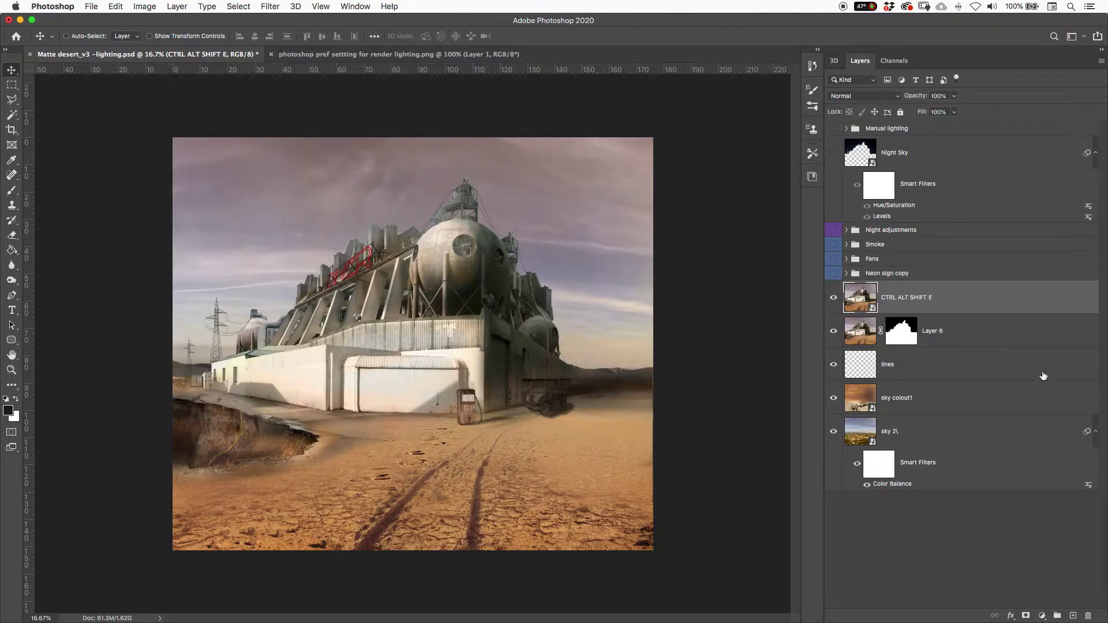
Stamp all visible layers into a new layer above CTRL ALT SHIFT E and convert it to a smart object
{"action": "left_click", "coordinate": [1073, 617]}
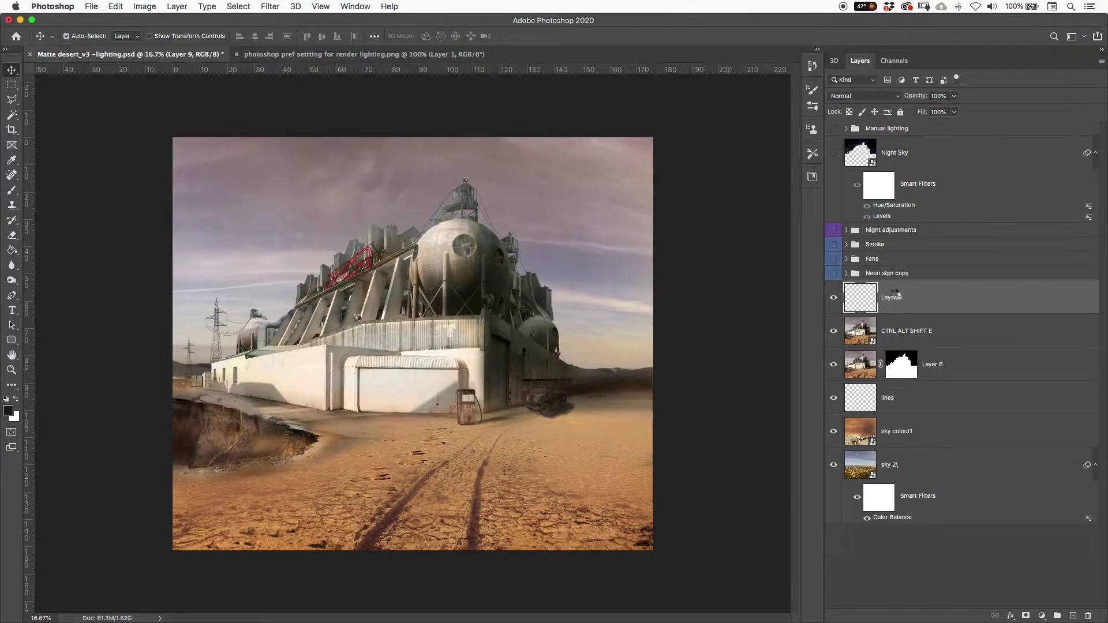
{"action": "key", "text": "super+alt+shift+e"}
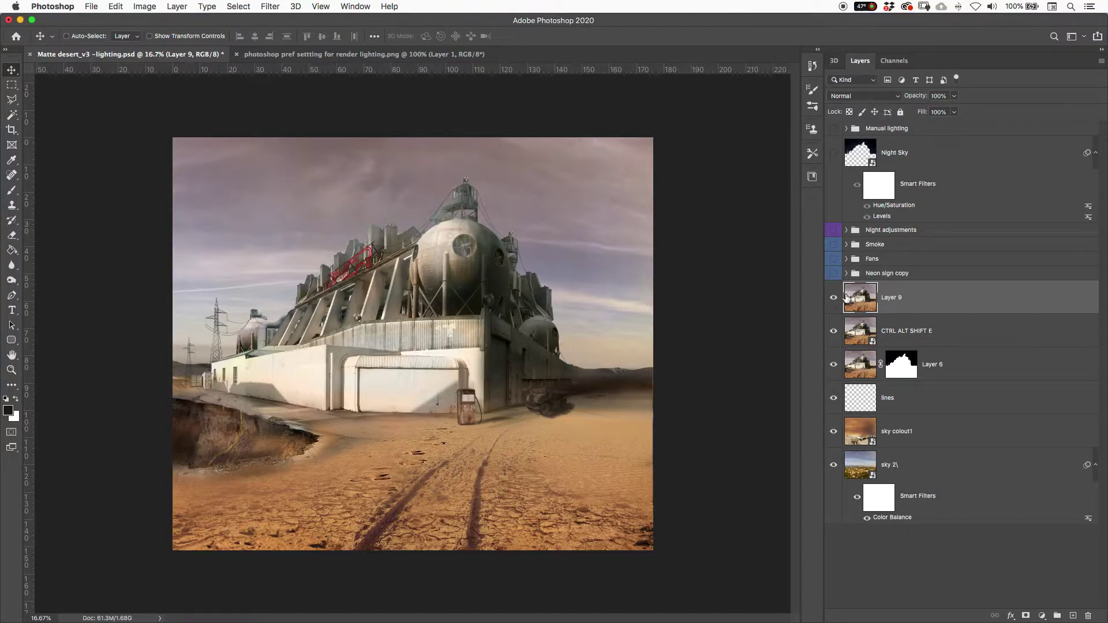
{"action": "right_click", "coordinate": [919, 296]}
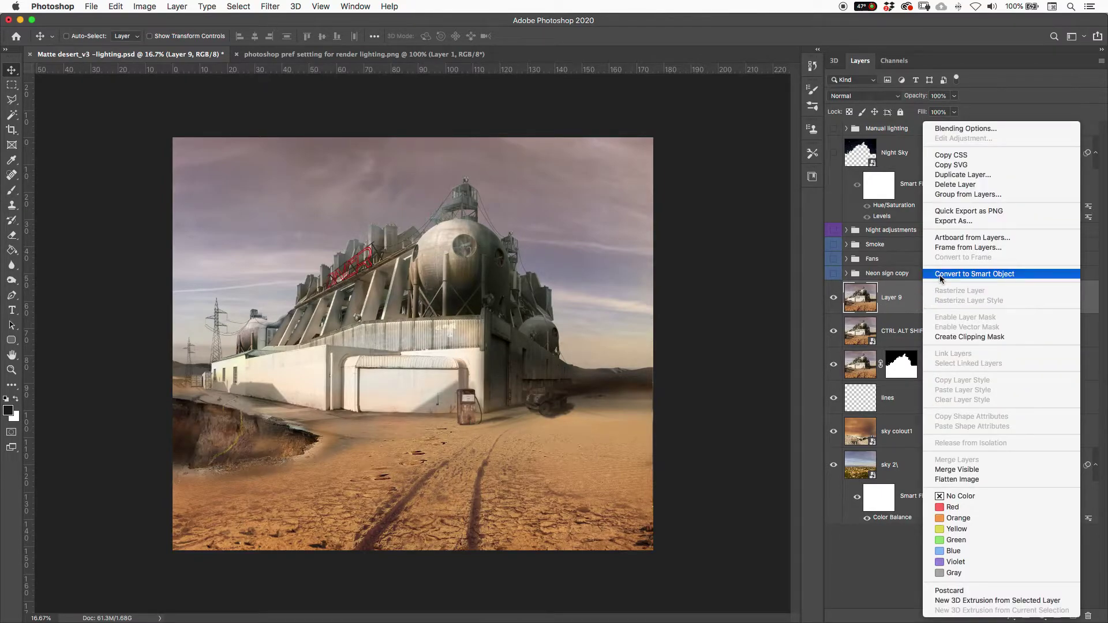
{"action": "left_click", "coordinate": [941, 275]}
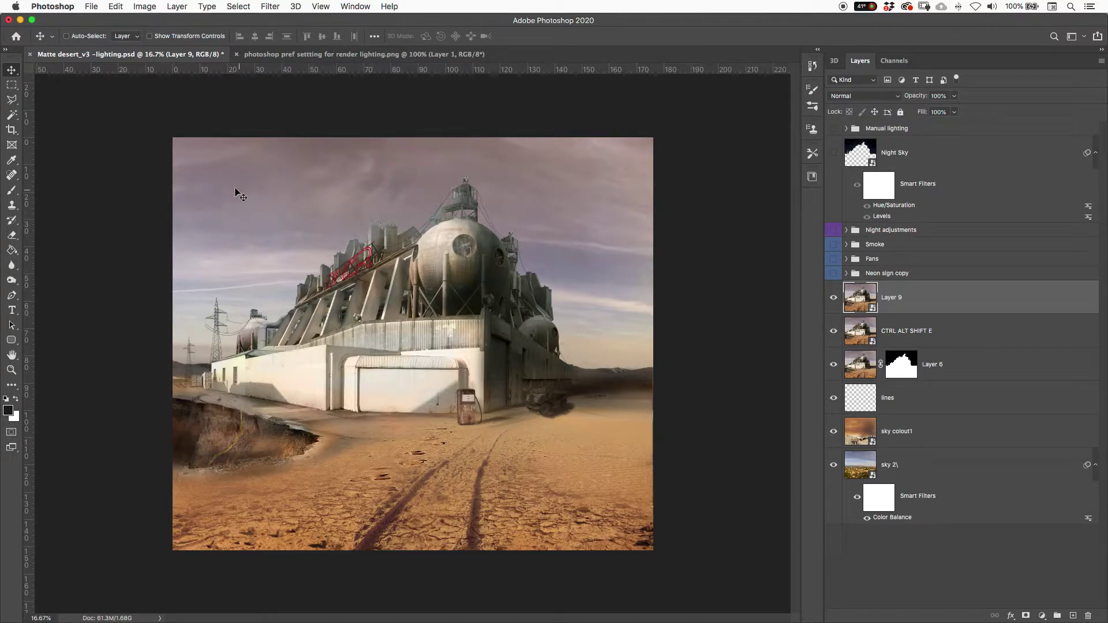
View the Legacy Compositing setting in the document "photoshop pref settting for render lighting.png"
{"action": "left_click", "coordinate": [293, 60]}
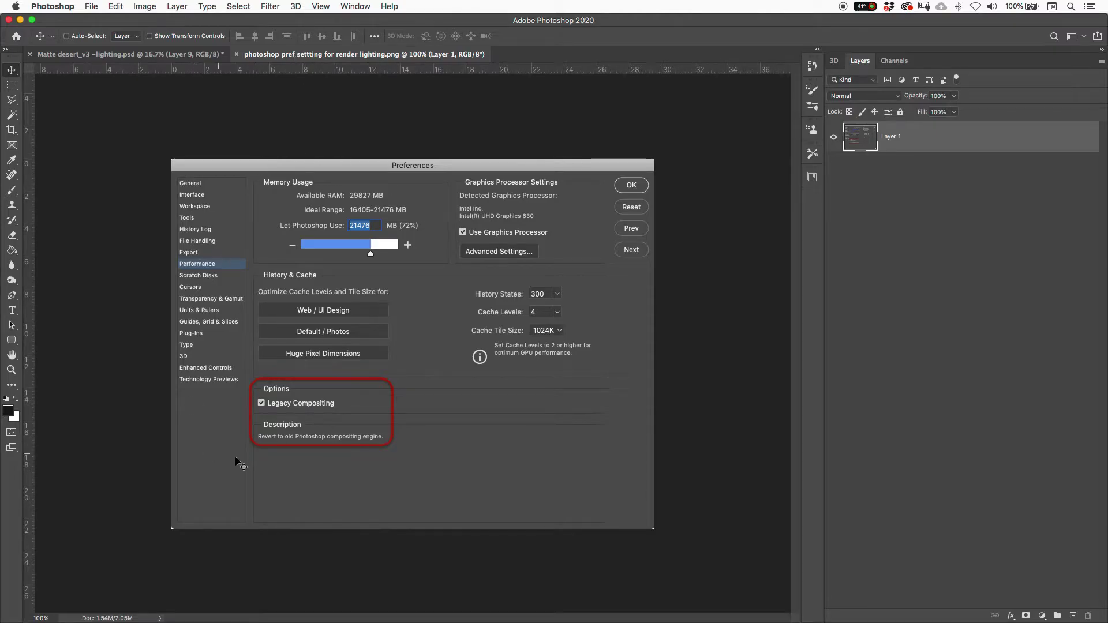
{"action": "key", "text": "super+equal"}
{"action": "key", "text": "super+minus"}
Check the Legacy Compositing and Use Graphics Processor options in the Performance preferences and accept the settings
{"action": "left_click", "coordinate": [61, 7]}
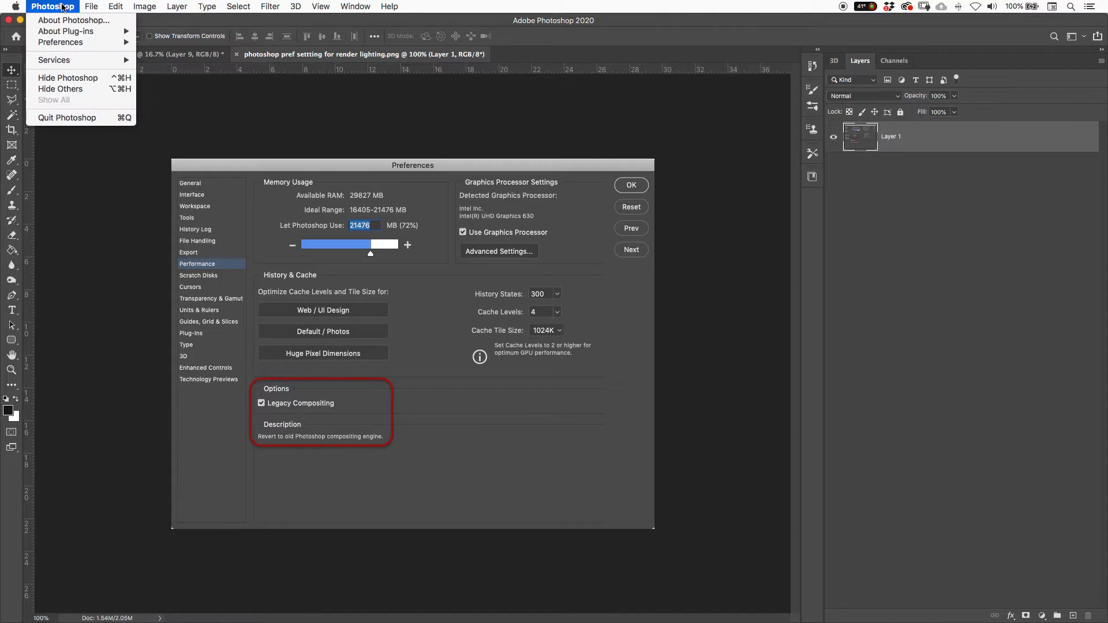
{"action": "mouse_move", "coordinate": [62, 46]}
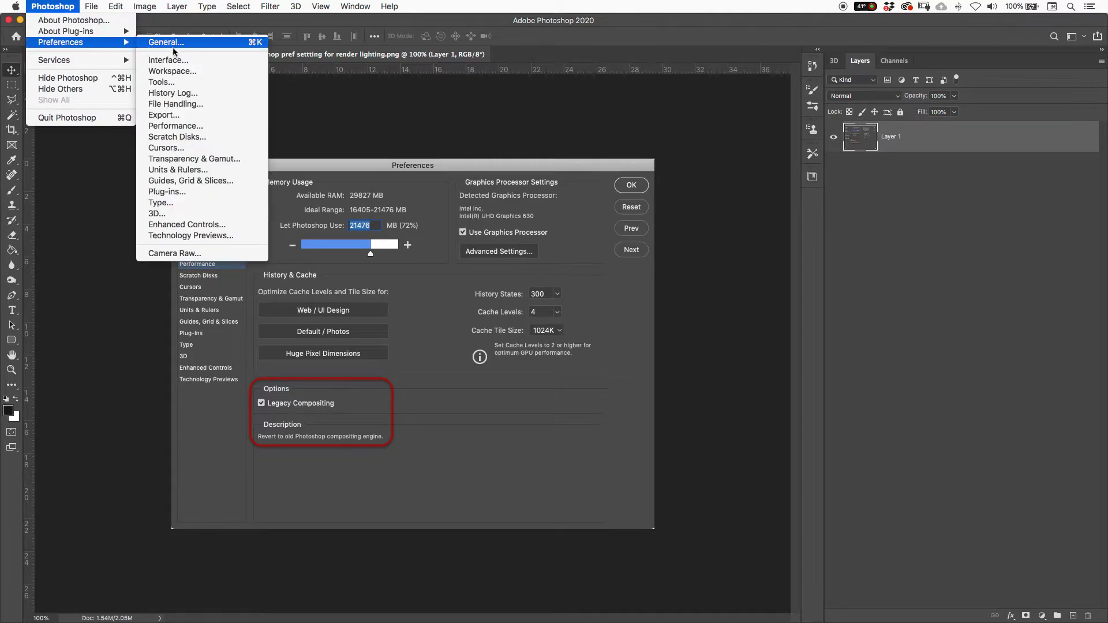
{"action": "left_click", "coordinate": [191, 131]}
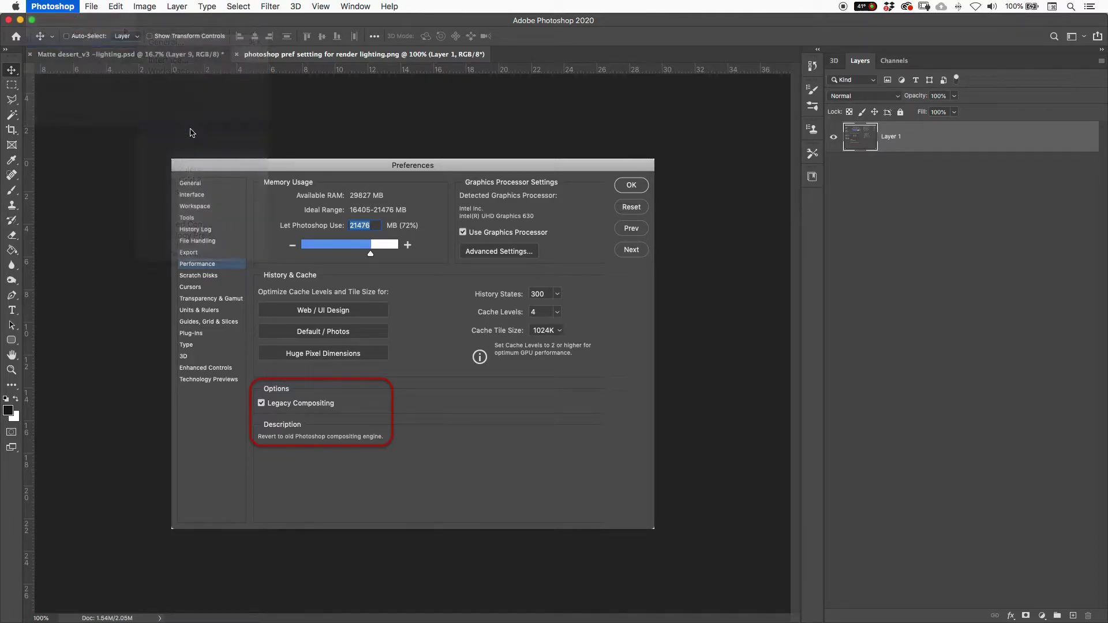
{"action": "left_click_drag", "start_coordinate": [220, 111], "coordinate": [596, 101]}
{"action": "mouse_move", "coordinate": [580, 333]}
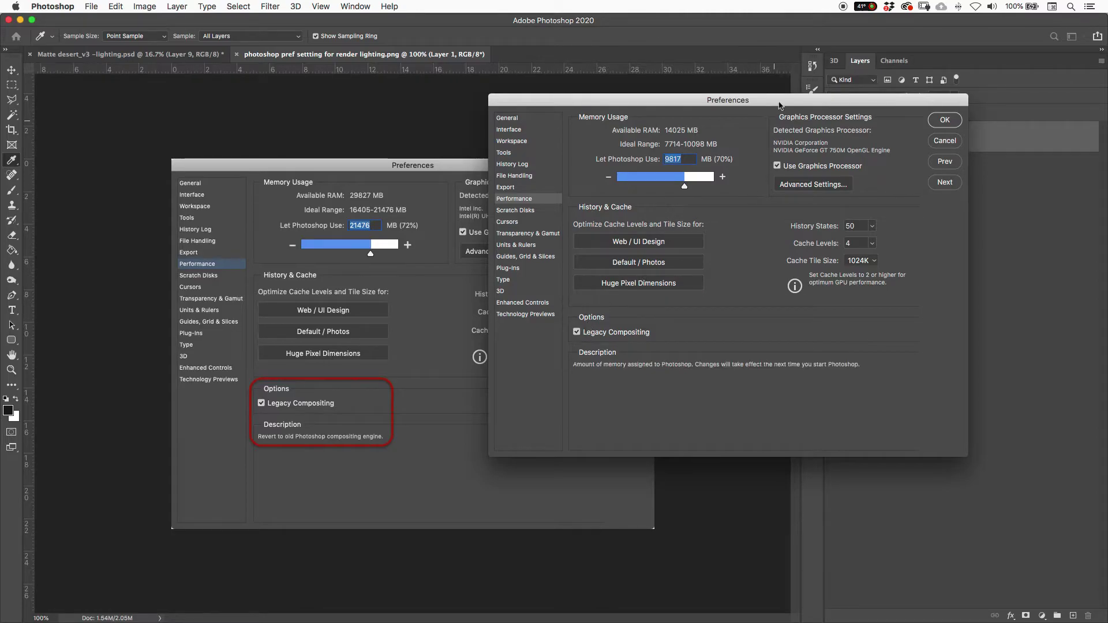
{"action": "mouse_move", "coordinate": [808, 168]}
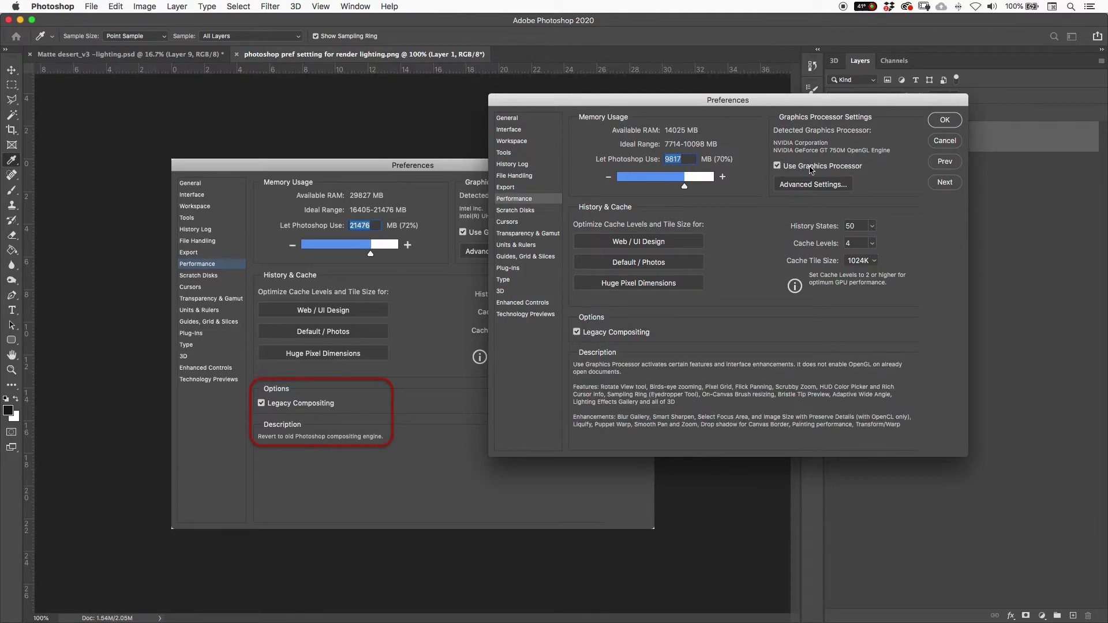
{"action": "left_click", "coordinate": [947, 120]}
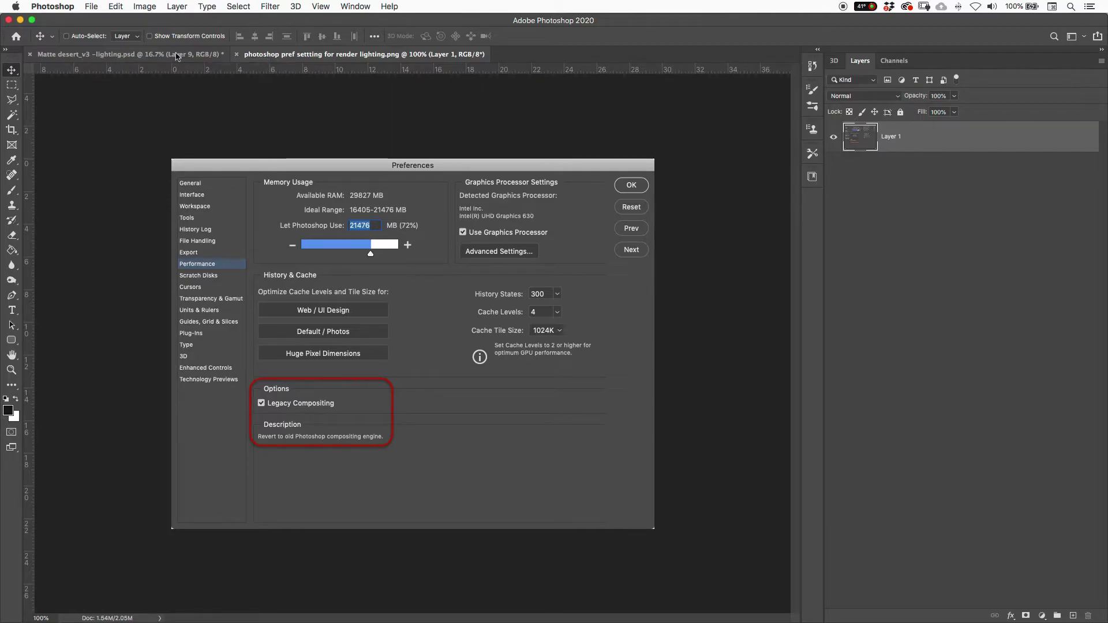
Switch to Photoshop CC 2018 and hide Night Sky and the Manual lighting, Night adjustments, Smoke, Fans and Neon sign copy groups
{"action": "left_click", "coordinate": [20, 20]}
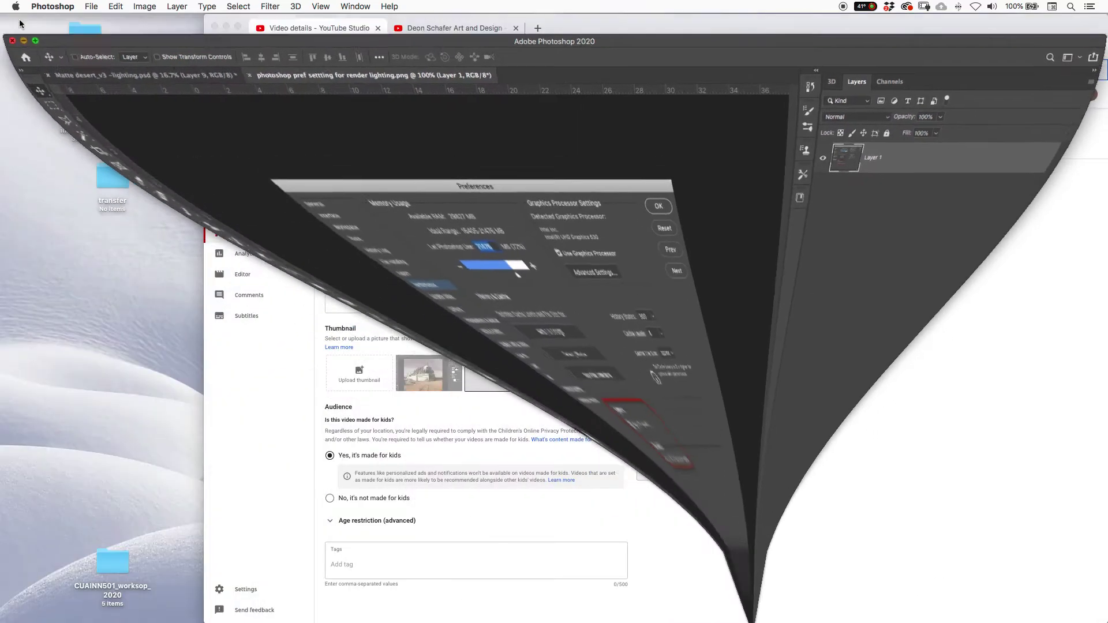
{"action": "left_click", "coordinate": [613, 614]}
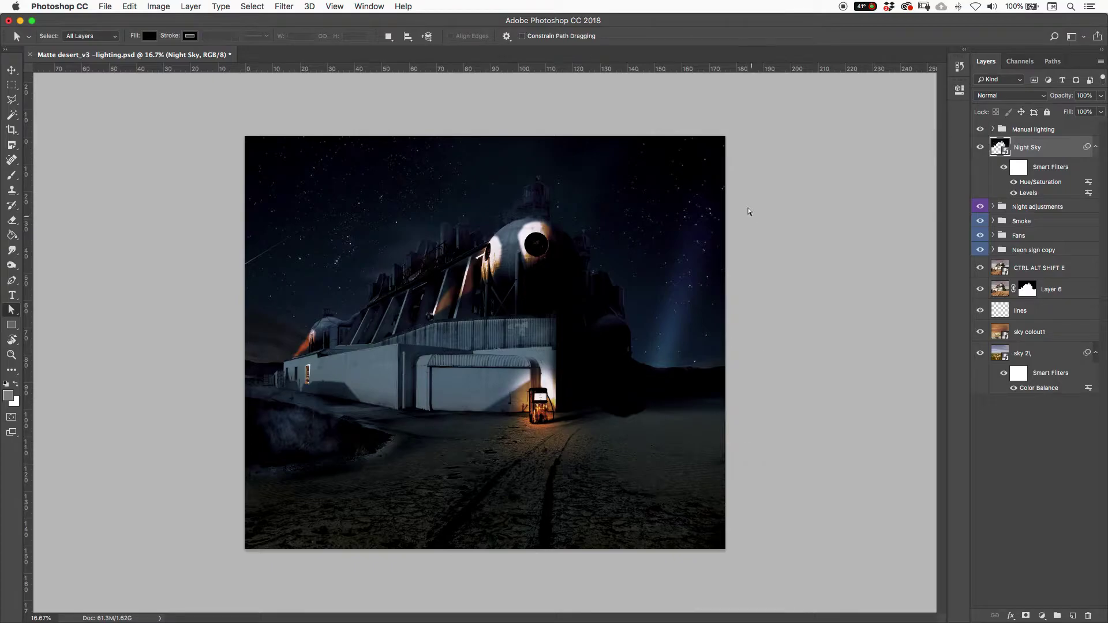
{"action": "left_click", "coordinate": [979, 129]}
{"action": "left_click", "coordinate": [979, 146]}
{"action": "left_click", "coordinate": [979, 206]}
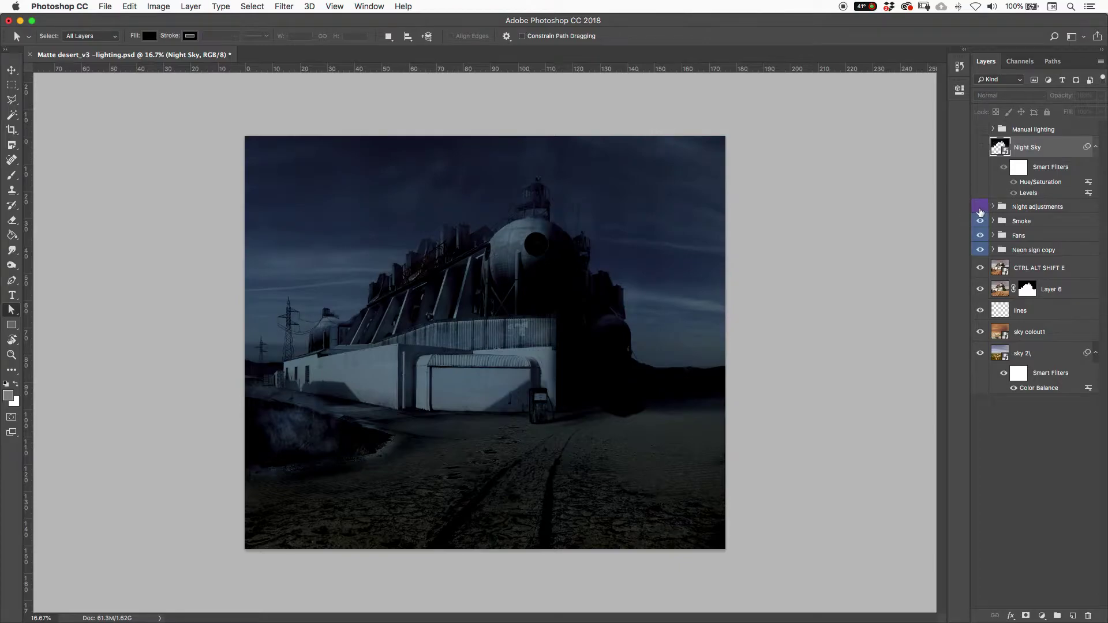
{"action": "left_click", "coordinate": [980, 221]}
{"action": "left_click", "coordinate": [979, 235]}
{"action": "left_click", "coordinate": [979, 250]}
Select the CTRL ALT SHIFT E layer and start the Lighting Effects render filter on it
{"action": "left_click", "coordinate": [998, 270]}
{"action": "left_click", "coordinate": [980, 268]}
{"action": "left_click", "coordinate": [980, 269]}
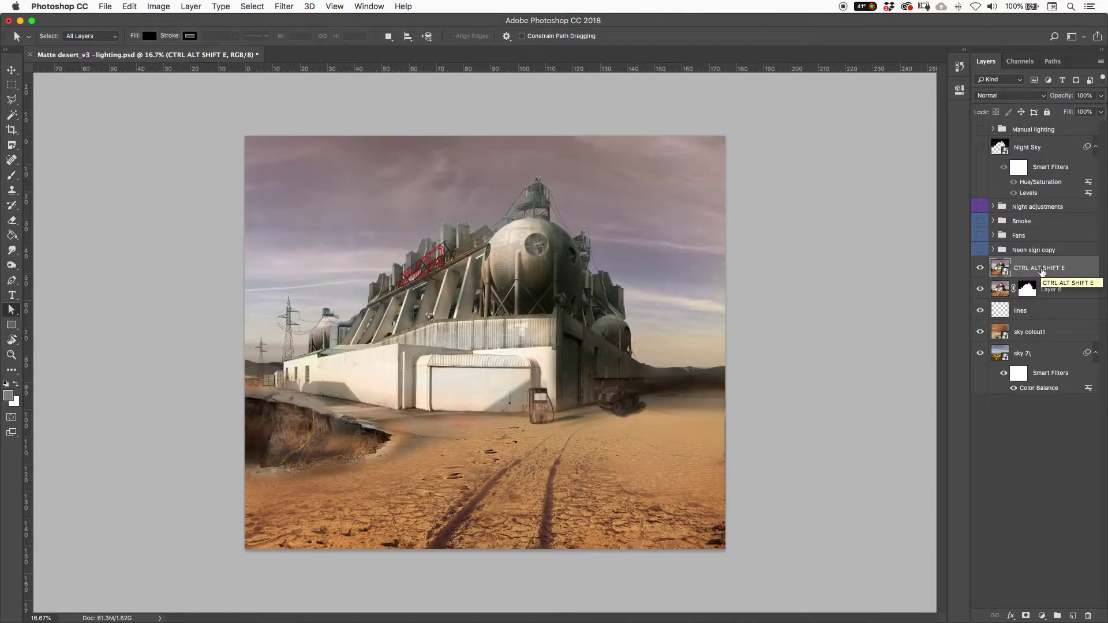
{"action": "key", "text": "v"}
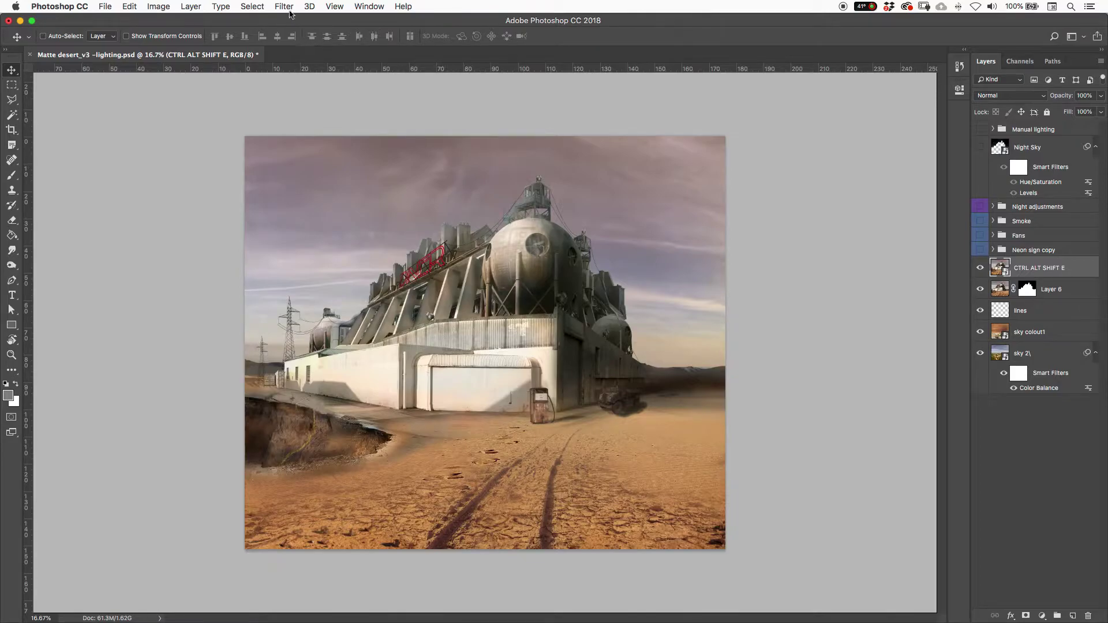
{"action": "left_click", "coordinate": [285, 7]}
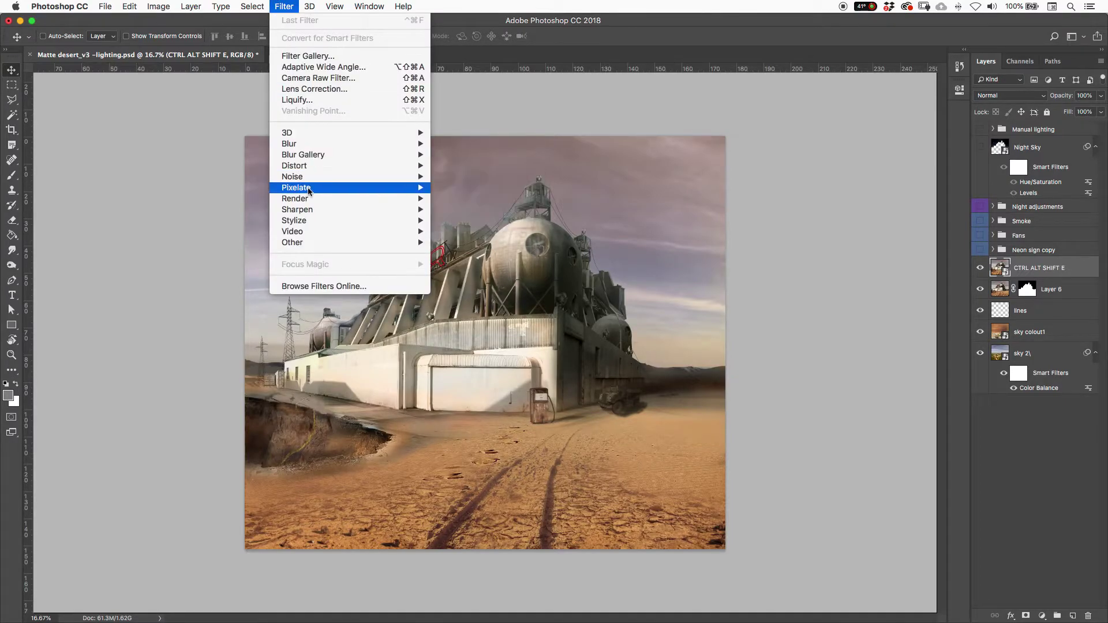
{"action": "mouse_move", "coordinate": [308, 200]}
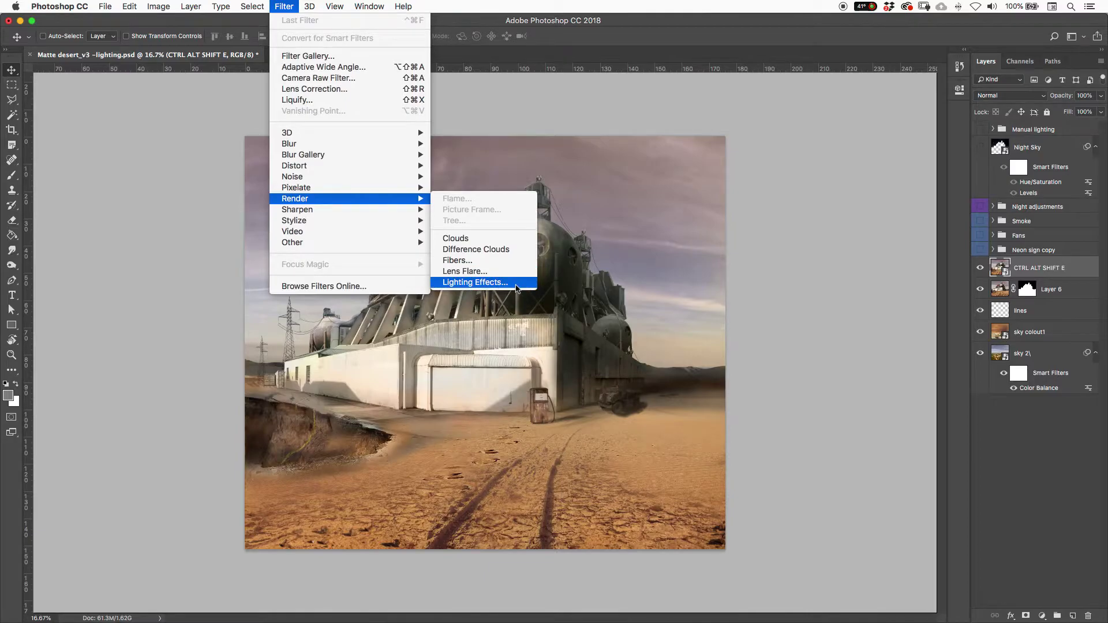
{"action": "left_click", "coordinate": [516, 287]}
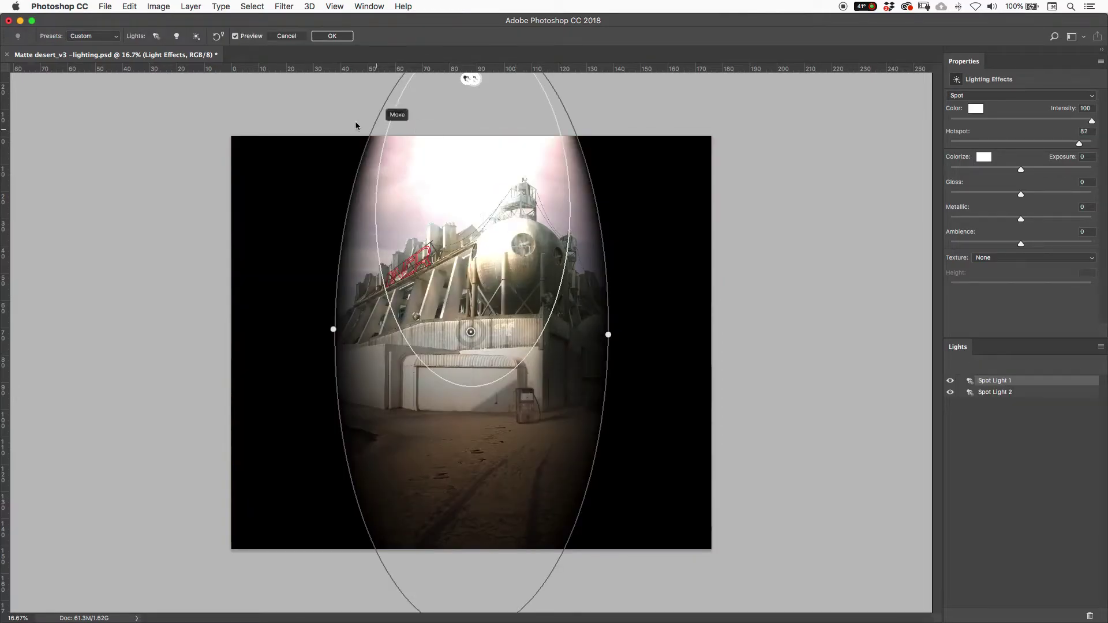
Load the Three Down lighting preset, then straighten and widen Spot Light 1 and move it down over the building's left part
{"action": "left_click", "coordinate": [82, 36]}
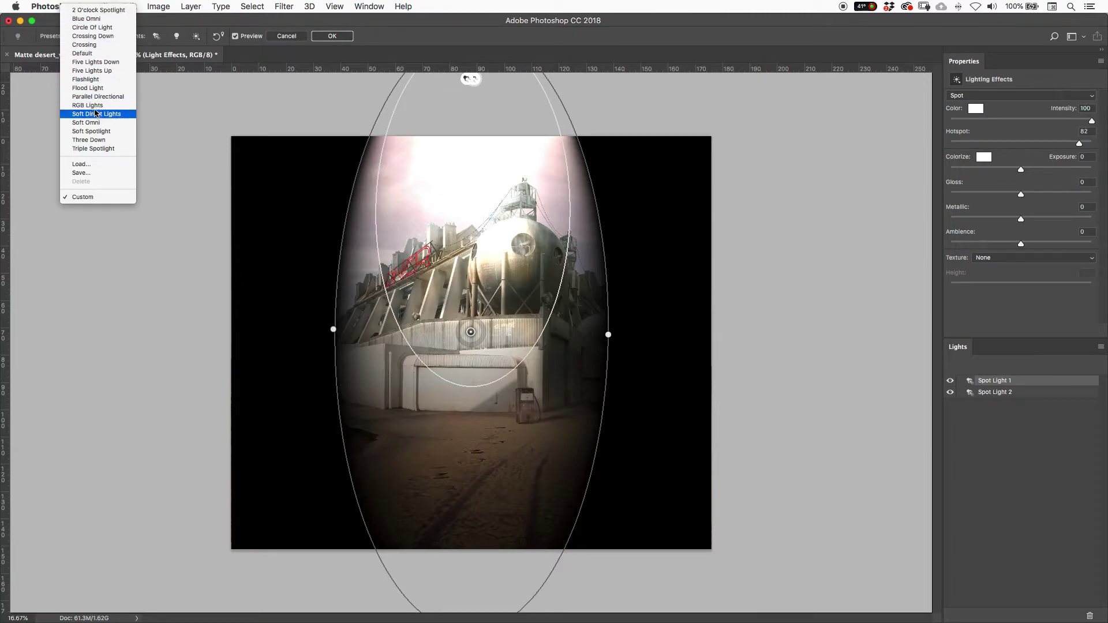
{"action": "left_click", "coordinate": [90, 143]}
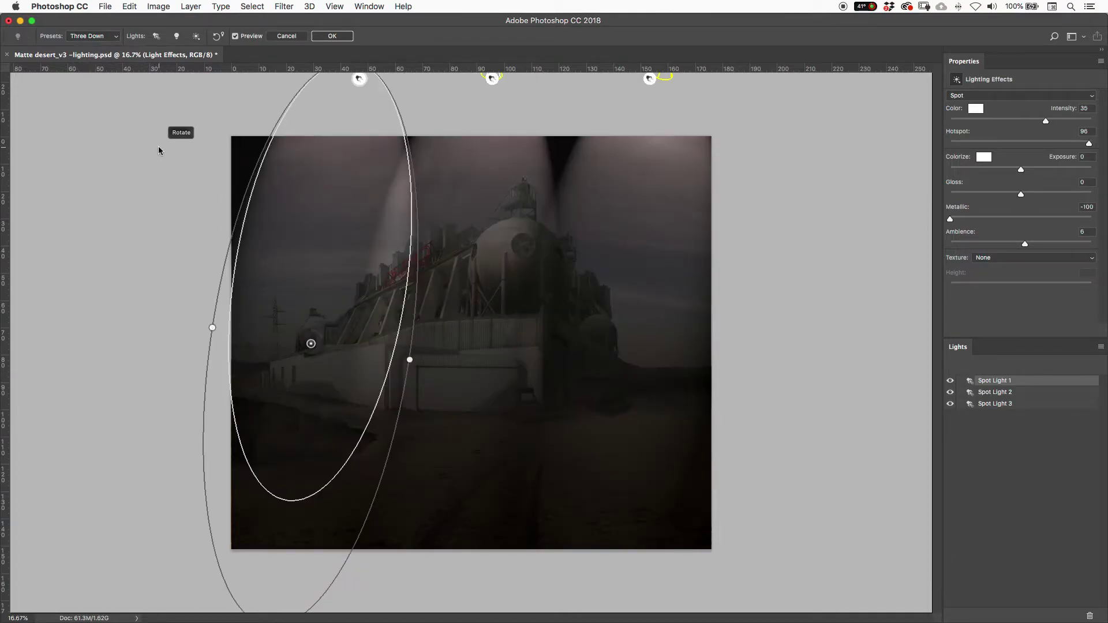
{"action": "key", "text": "super+minus"}
{"action": "left_click_drag", "start_coordinate": [383, 131], "coordinate": [342, 214]}
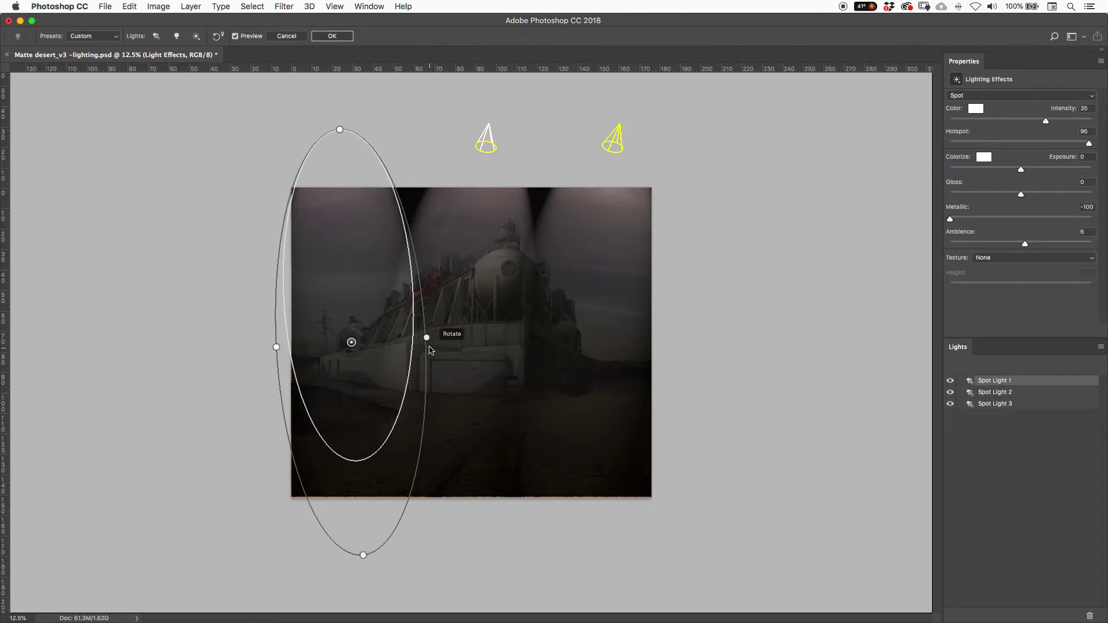
{"action": "left_click_drag", "start_coordinate": [426, 338], "coordinate": [449, 339]}
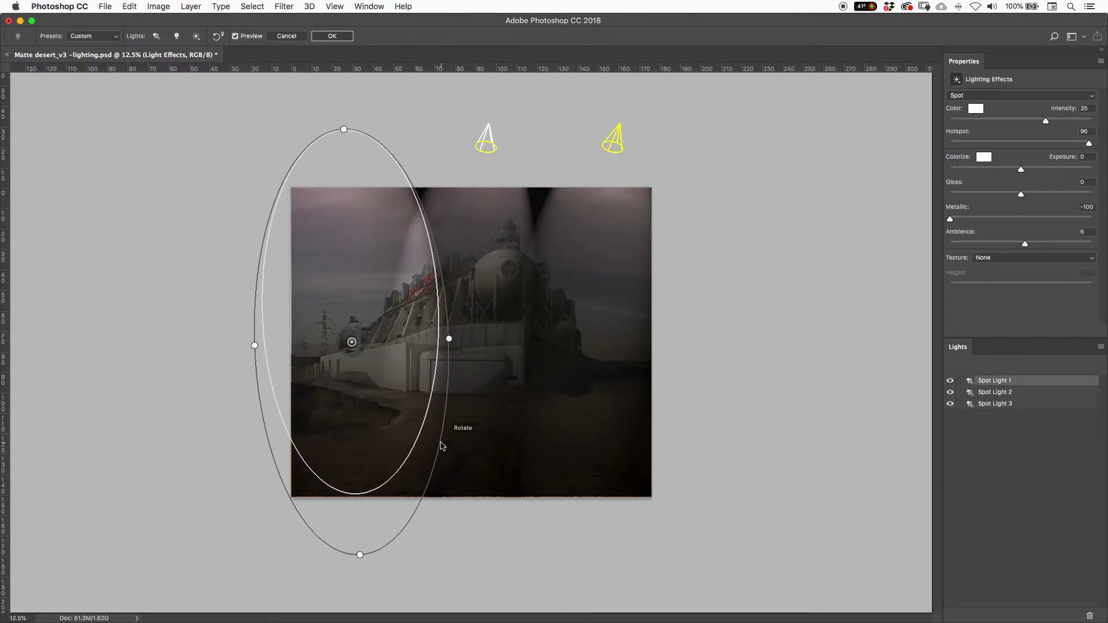
{"action": "left_click_drag", "start_coordinate": [352, 344], "coordinate": [370, 411]}
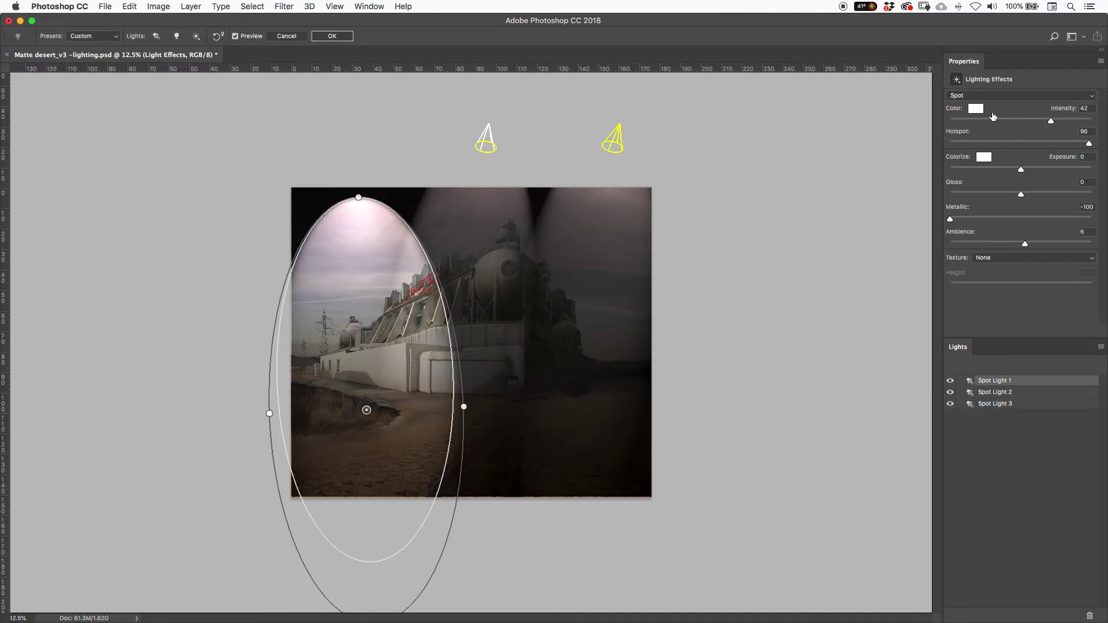
Set Spot Light 1's color to yellow (RGB 255, 216, 0) and its intensity to 38
{"action": "left_click", "coordinate": [976, 109]}
{"action": "left_click", "coordinate": [740, 397]}
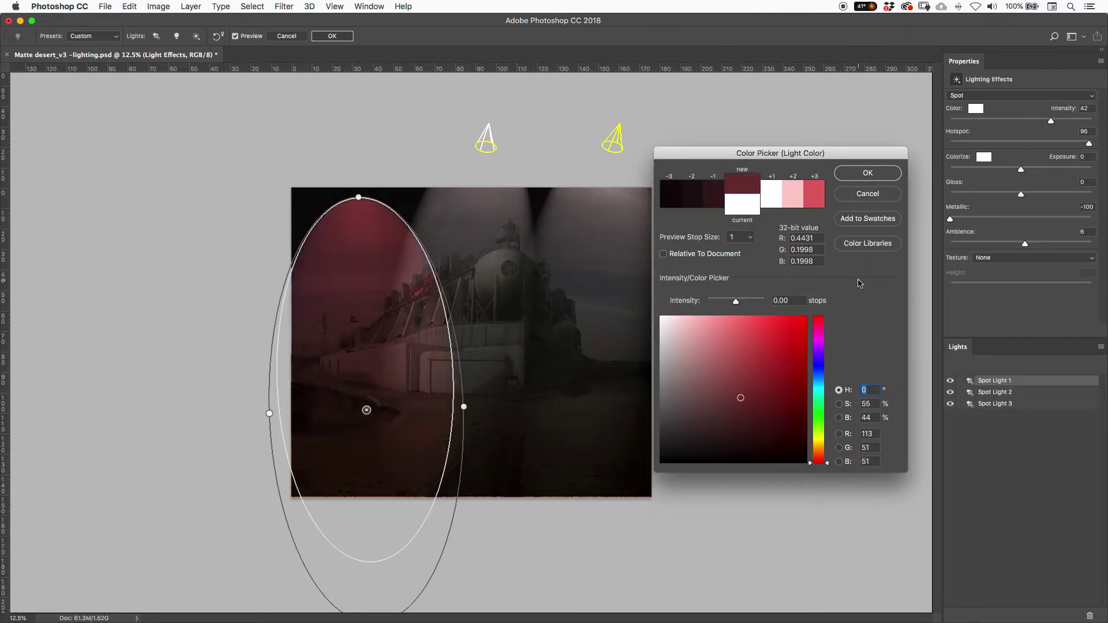
{"action": "left_click", "coordinate": [819, 442]}
{"action": "left_click", "coordinate": [806, 317]}
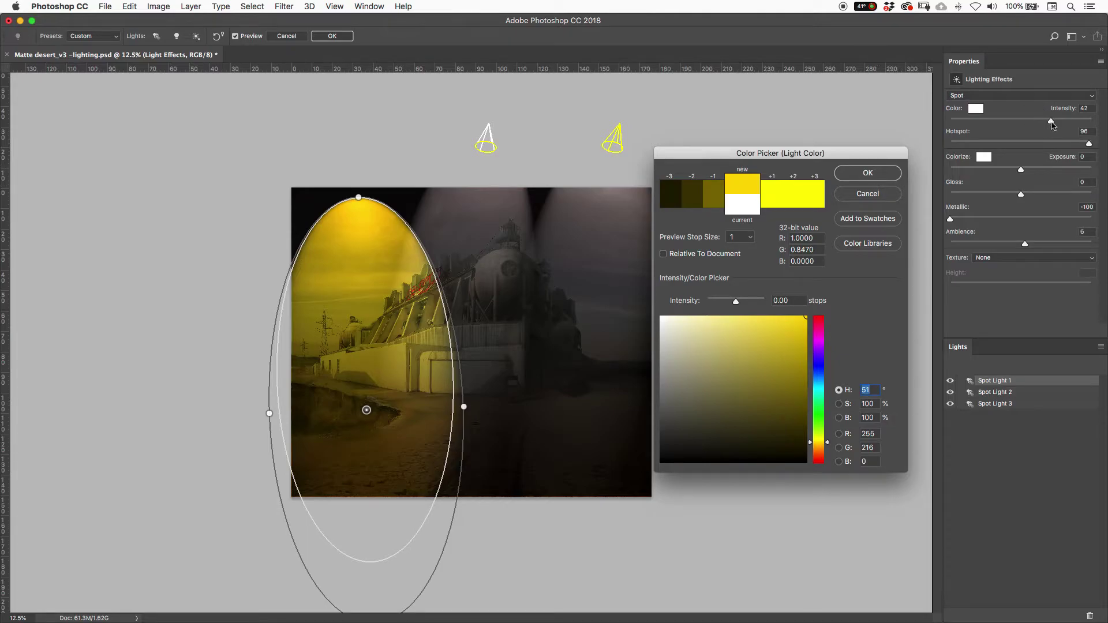
{"action": "left_click", "coordinate": [880, 173]}
{"action": "mouse_move", "coordinate": [1049, 121]}
{"action": "left_mouse_down"}
{"action": "mouse_move", "coordinate": [1078, 118]}
{"action": "mouse_move", "coordinate": [1030, 121]}
{"action": "mouse_move", "coordinate": [1047, 121]}
{"action": "left_mouse_up"}
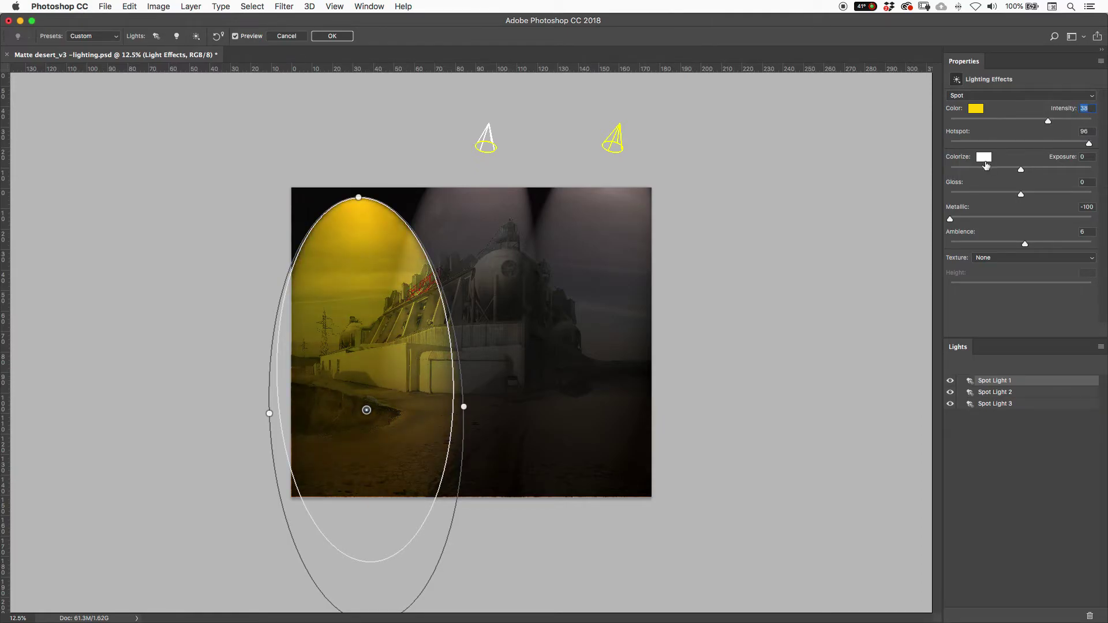
Set the Colorize ambient color to blue (RGB 0, 53, 248) and the Ambience to 45
{"action": "left_click", "coordinate": [984, 157]}
{"action": "left_click", "coordinate": [818, 370]}
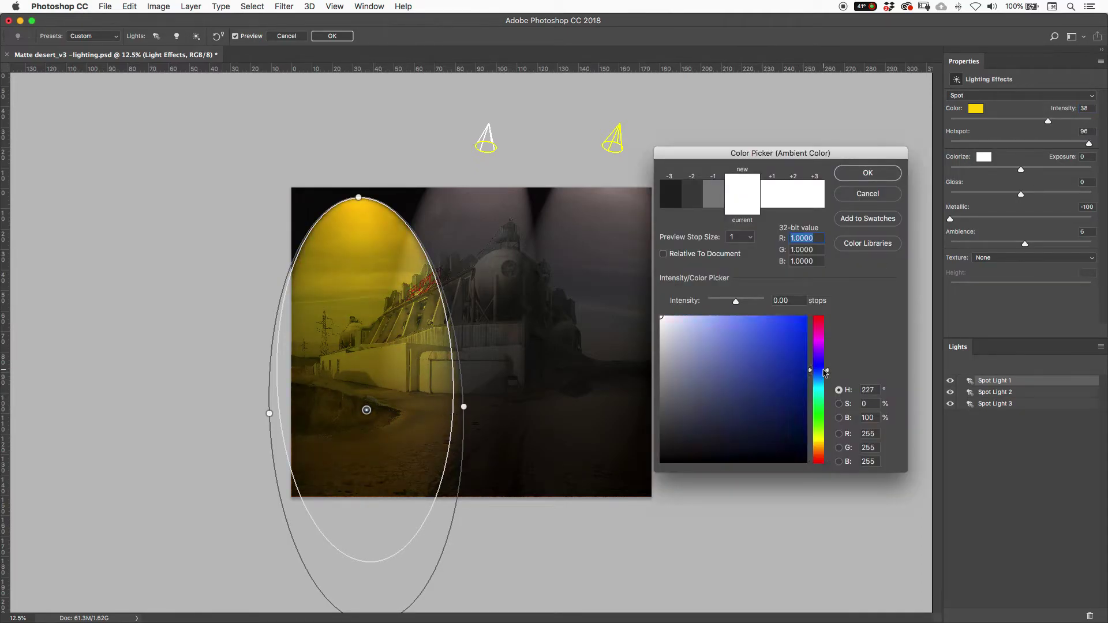
{"action": "left_click", "coordinate": [805, 320]}
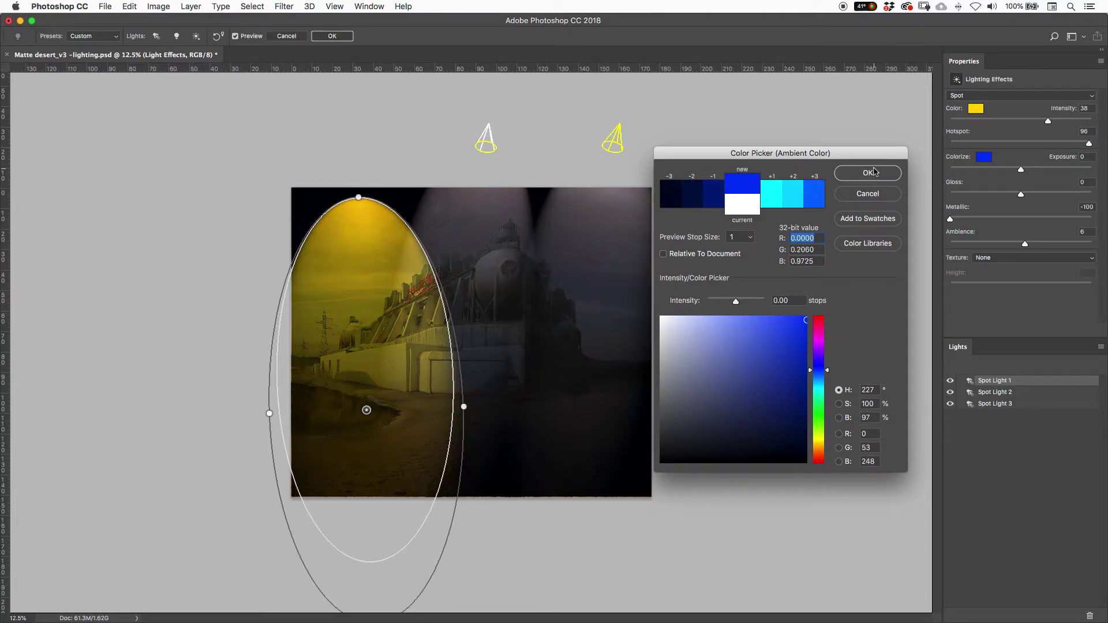
{"action": "left_click", "coordinate": [874, 172]}
{"action": "left_click_drag", "start_coordinate": [1024, 243], "coordinate": [1052, 242]}
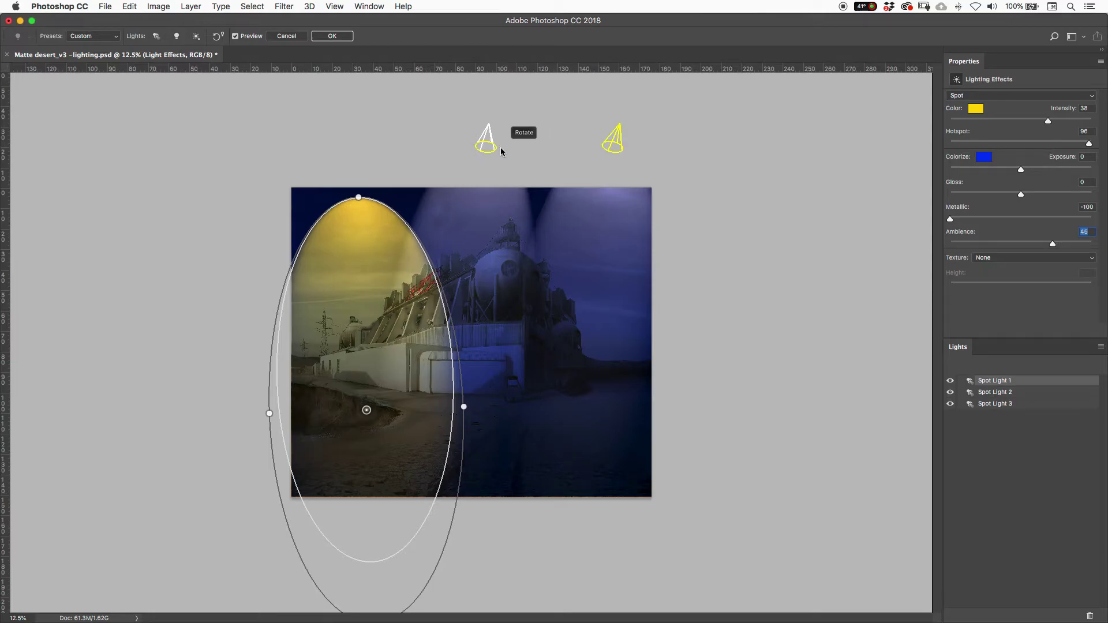
Set the color of the middle spotlight, Spot Light 2, to bright red
{"action": "left_click", "coordinate": [490, 141]}
{"action": "left_click", "coordinate": [975, 109]}
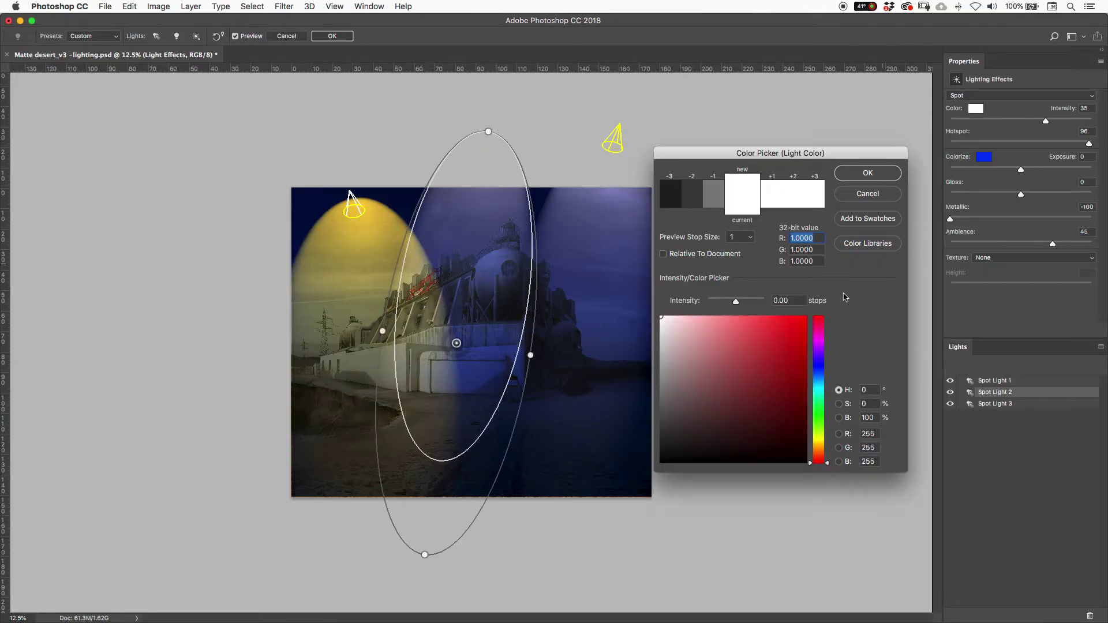
{"action": "left_click", "coordinate": [805, 318]}
{"action": "left_click", "coordinate": [868, 173]}
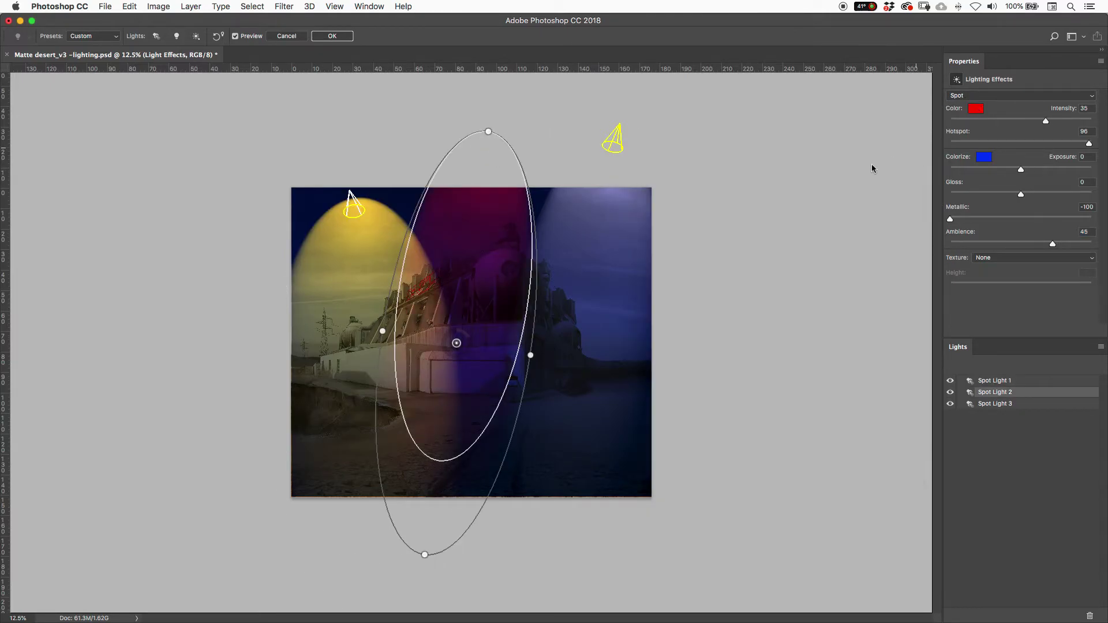
Toggle Spot Light 3's visibility, delete Spot Lights 3 and 2, and try to delete the last remaining spotlight
{"action": "left_click", "coordinate": [613, 139]}
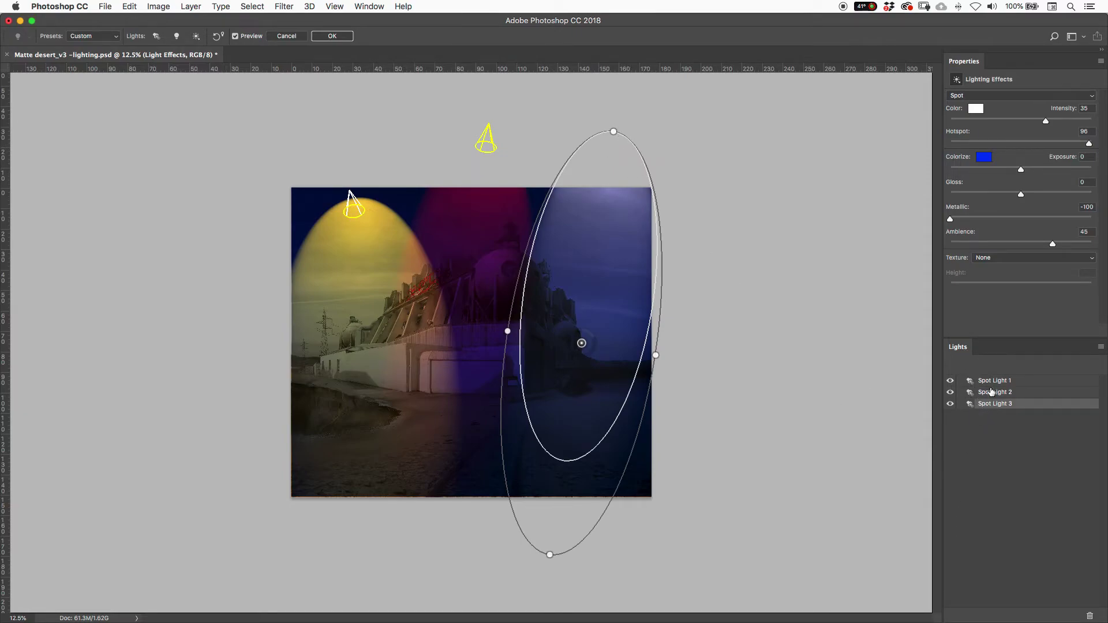
{"action": "left_click", "coordinate": [949, 403]}
{"action": "left_click", "coordinate": [949, 403]}
{"action": "left_click", "coordinate": [1085, 617]}
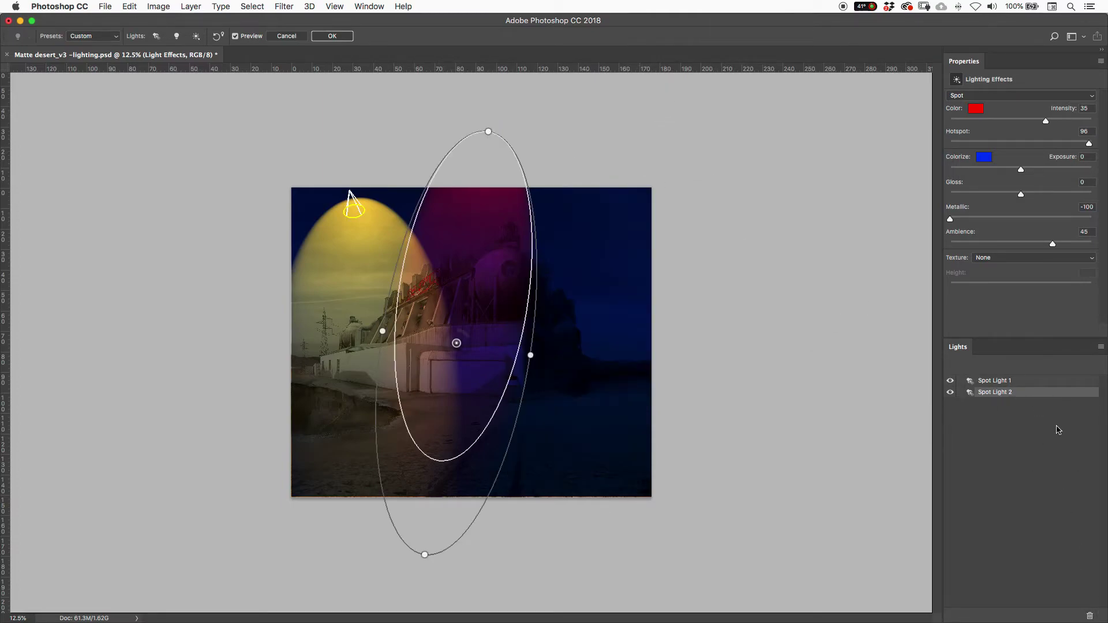
{"action": "left_click", "coordinate": [1089, 616]}
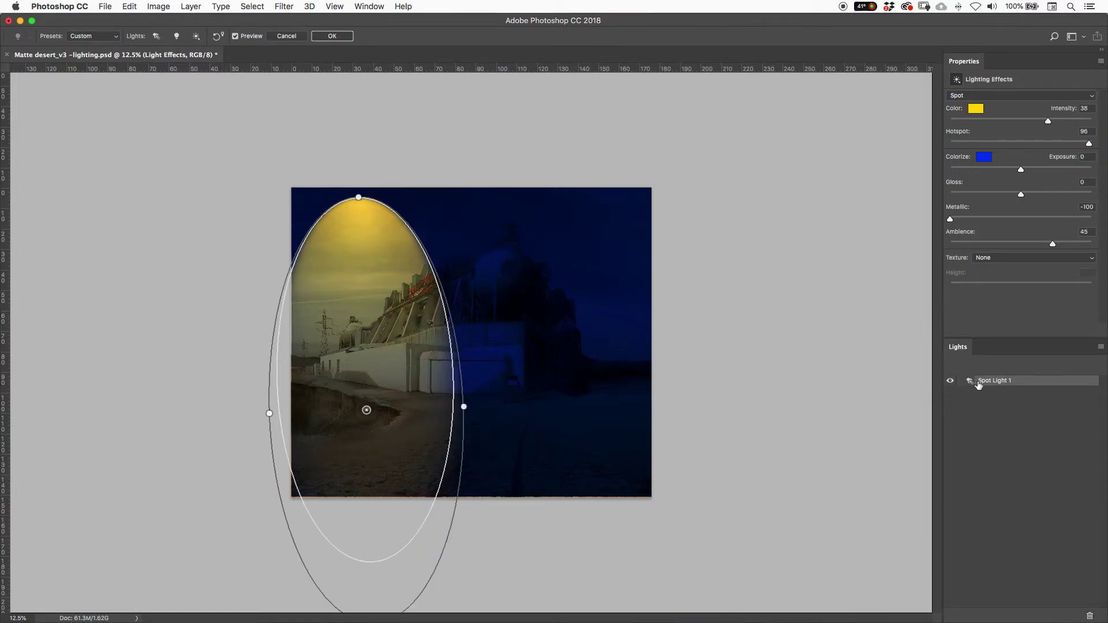
{"action": "left_click", "coordinate": [1089, 615]}
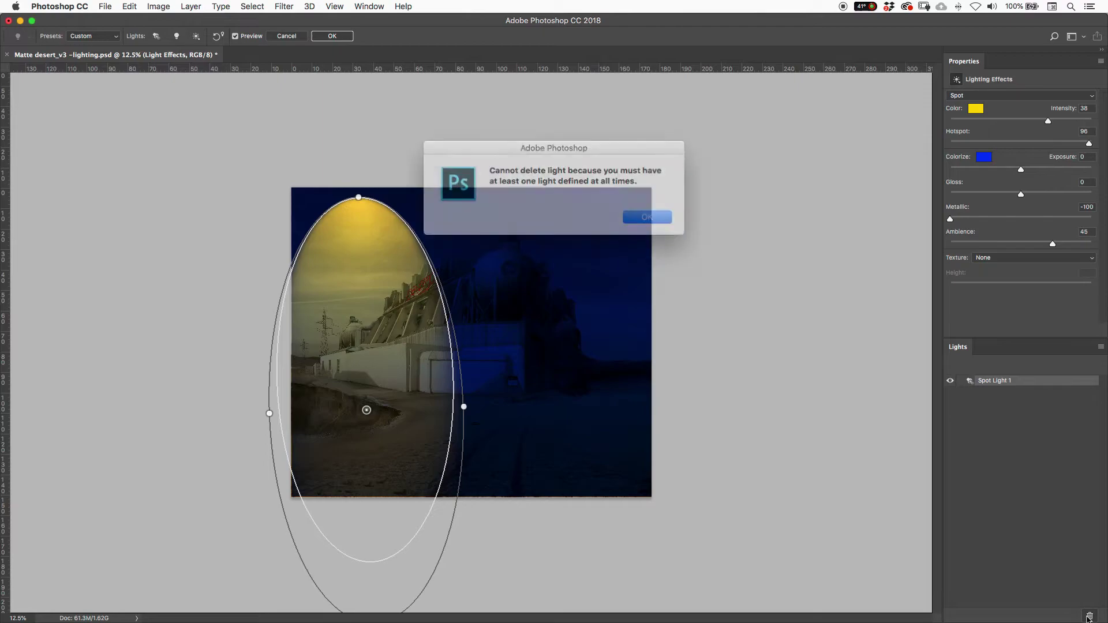
{"action": "left_click", "coordinate": [622, 216]}
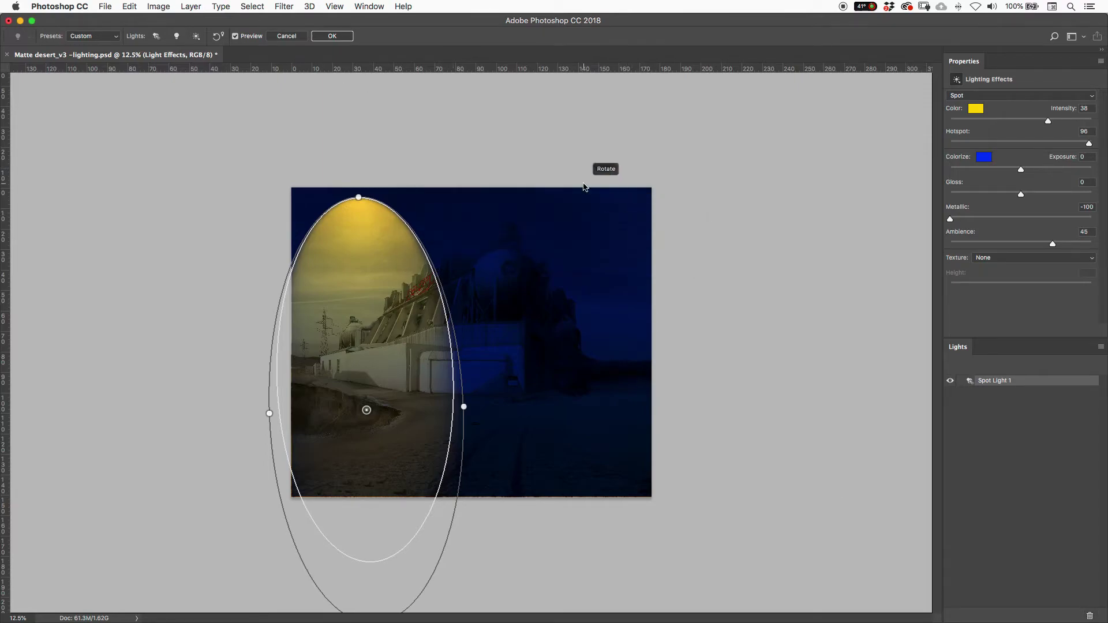
Add a new spot light and a point light, and move the point light to the building's right side
{"action": "left_click", "coordinate": [161, 41]}
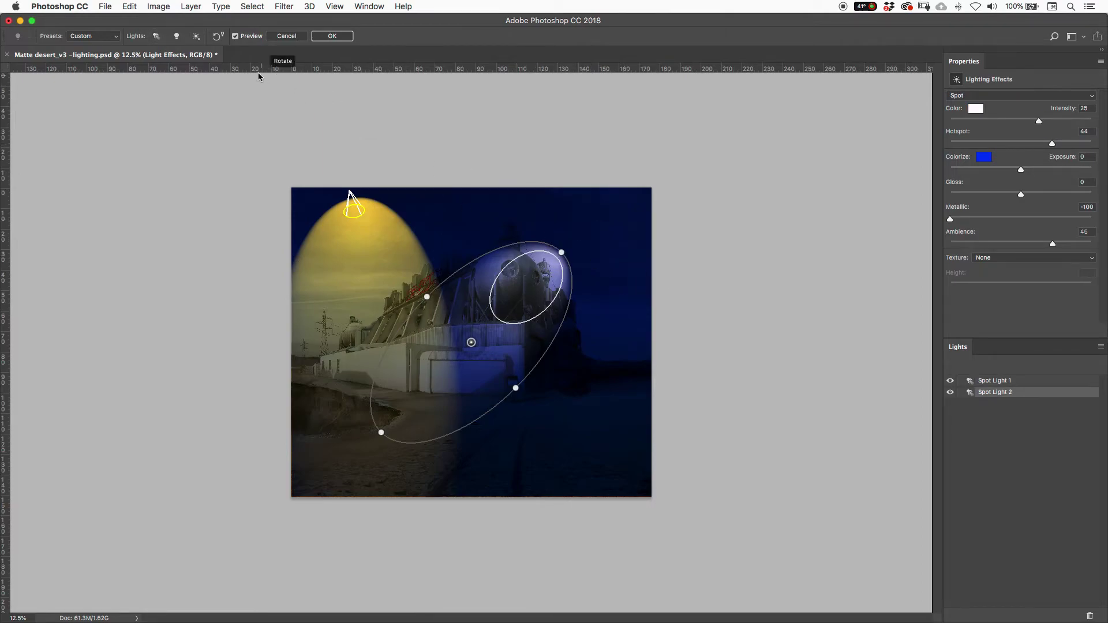
{"action": "left_click", "coordinate": [176, 36]}
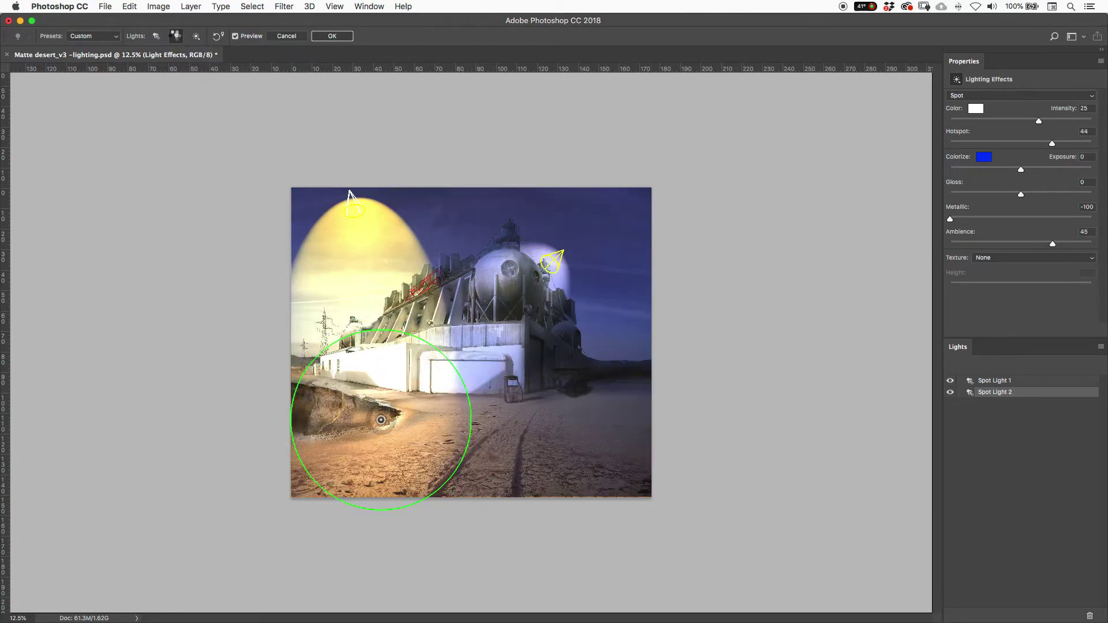
{"action": "left_click_drag", "start_coordinate": [394, 411], "coordinate": [627, 351]}
Delete both spot lights and move the remaining point light over the left part of the building
{"action": "left_click", "coordinate": [1010, 393]}
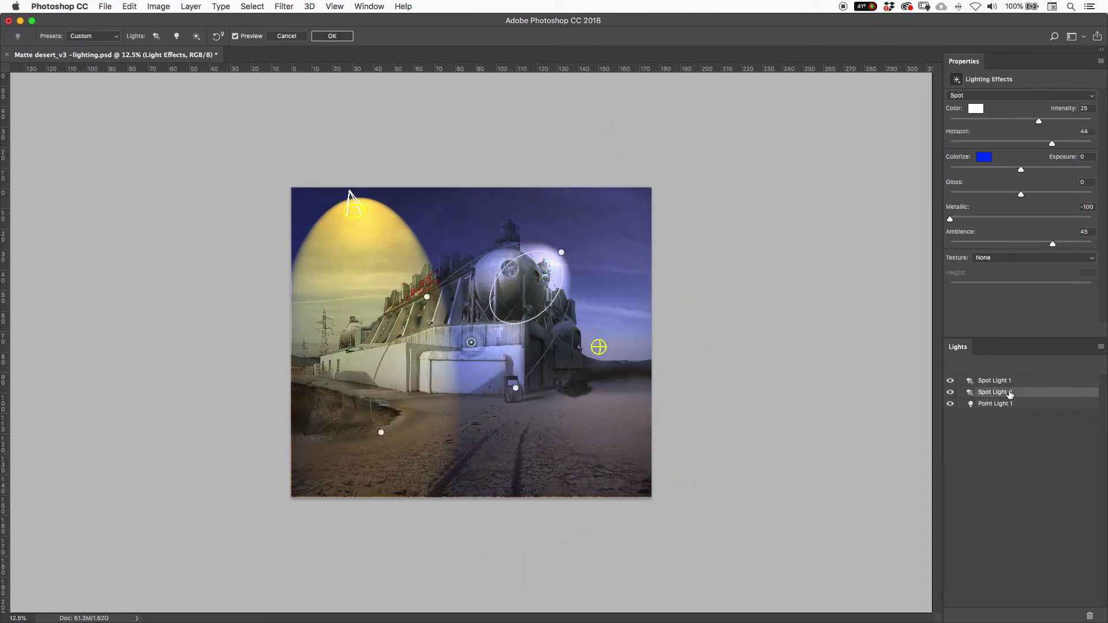
{"action": "key", "text": "Delete"}
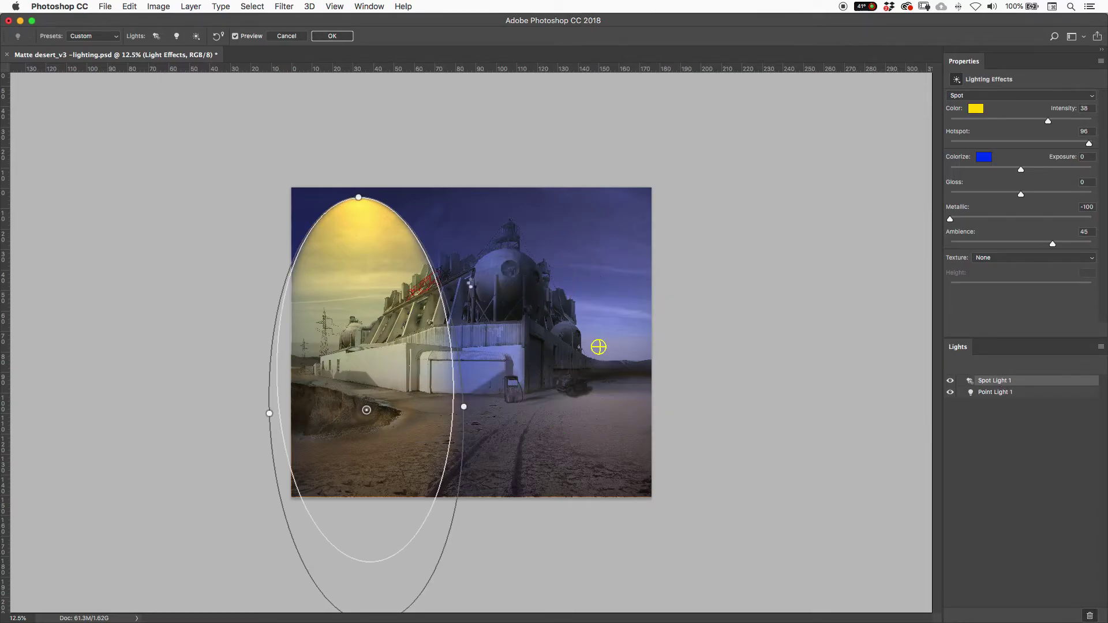
{"action": "key", "text": "Delete"}
{"action": "left_click_drag", "start_coordinate": [599, 347], "coordinate": [421, 317]}
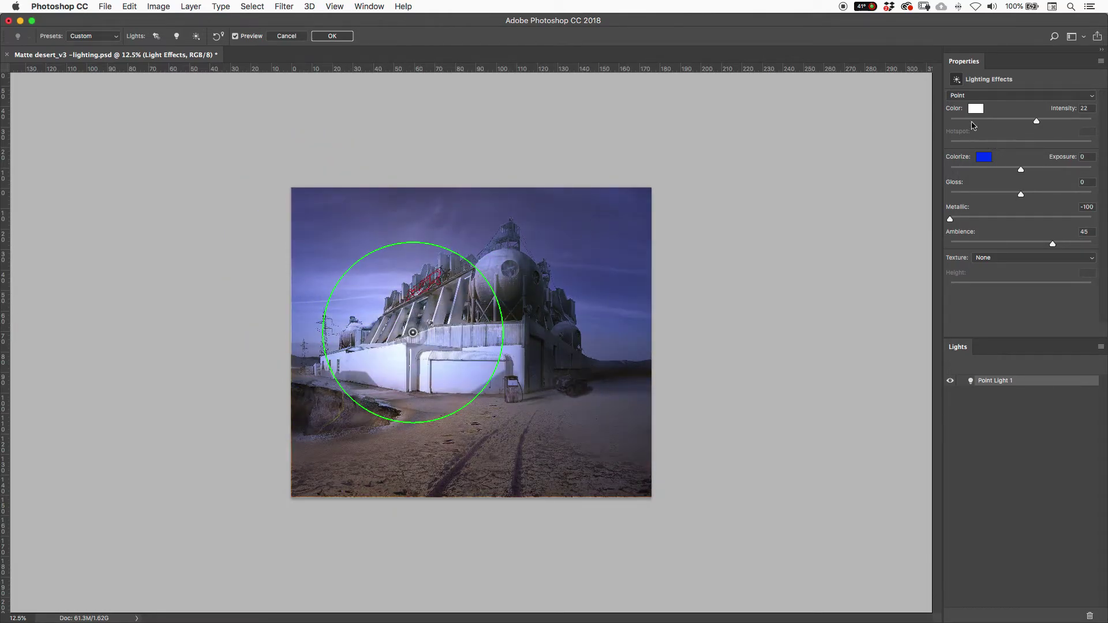
Configure the point light with pure red color (RGB 255, 0, 0), Ambience 40 and intensity -35
{"action": "left_click", "coordinate": [975, 108]}
{"action": "left_click_drag", "start_coordinate": [801, 320], "coordinate": [827, 297]}
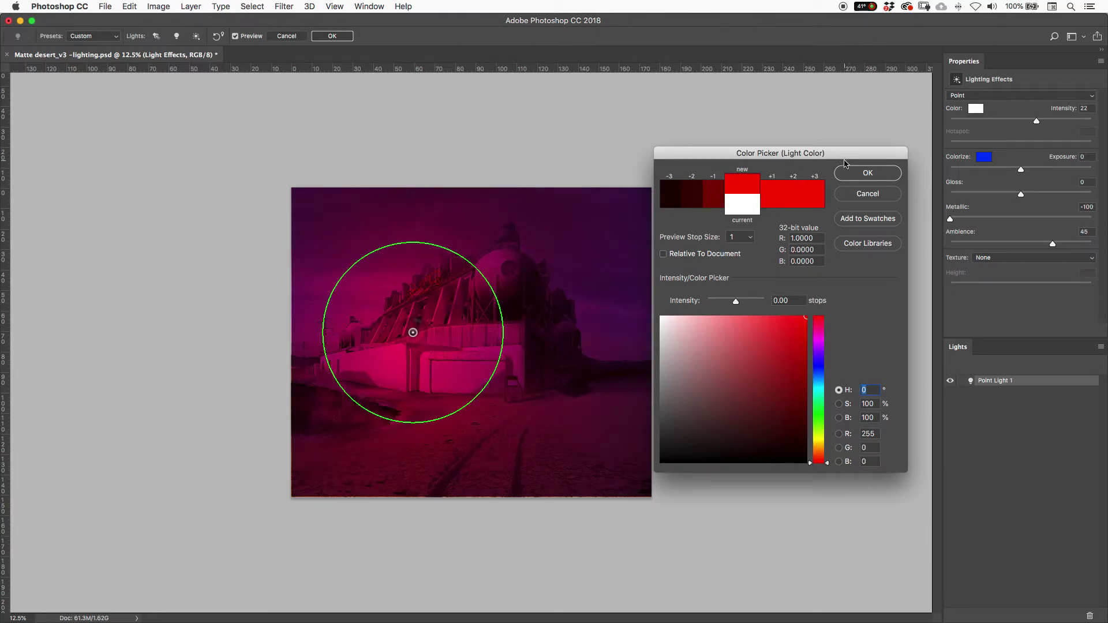
{"action": "left_click", "coordinate": [852, 177]}
{"action": "mouse_move", "coordinate": [1031, 243]}
{"action": "left_mouse_down"}
{"action": "mouse_move", "coordinate": [1014, 243]}
{"action": "mouse_move", "coordinate": [1049, 243]}
{"action": "left_mouse_up"}
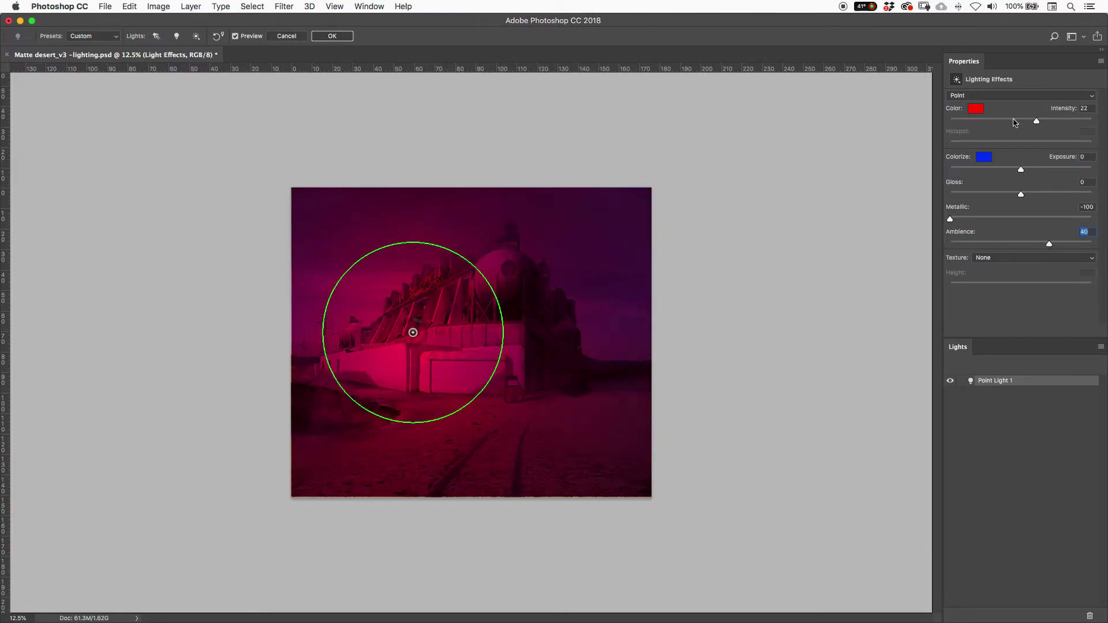
{"action": "left_click_drag", "start_coordinate": [1014, 121], "coordinate": [996, 121]}
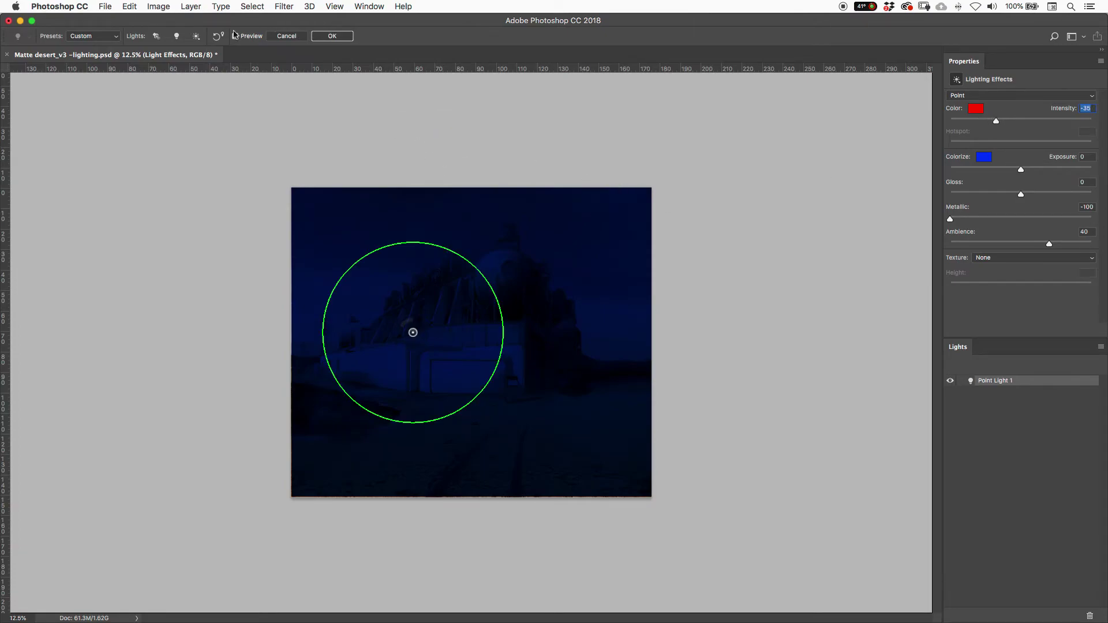
Add an infinite light to the scene and delete the red point light
{"action": "left_click", "coordinate": [194, 38]}
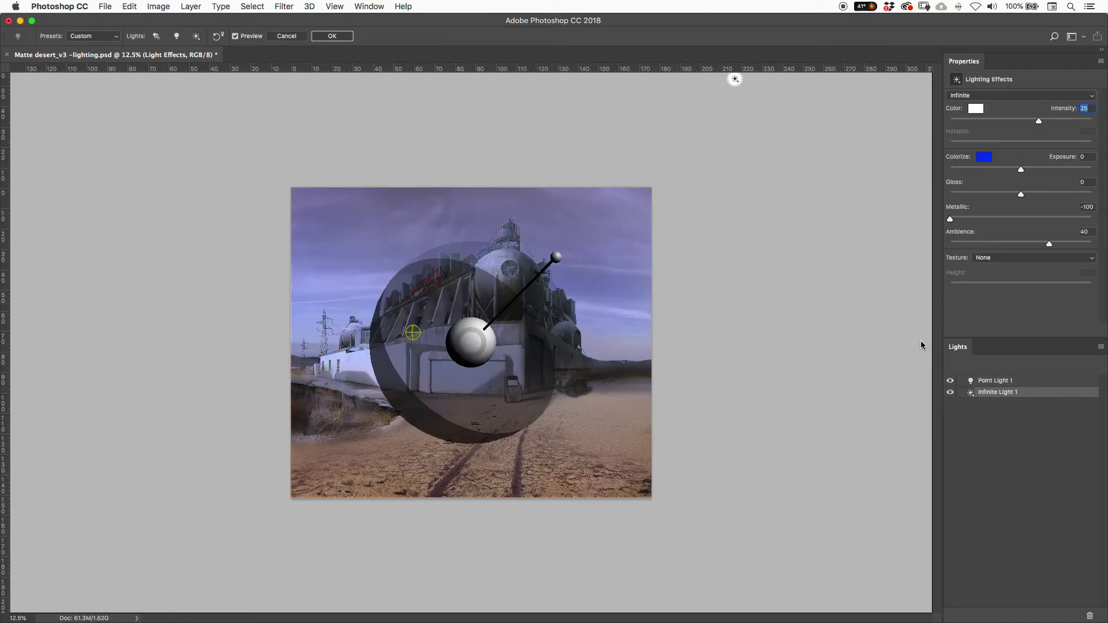
{"action": "left_click", "coordinate": [997, 383]}
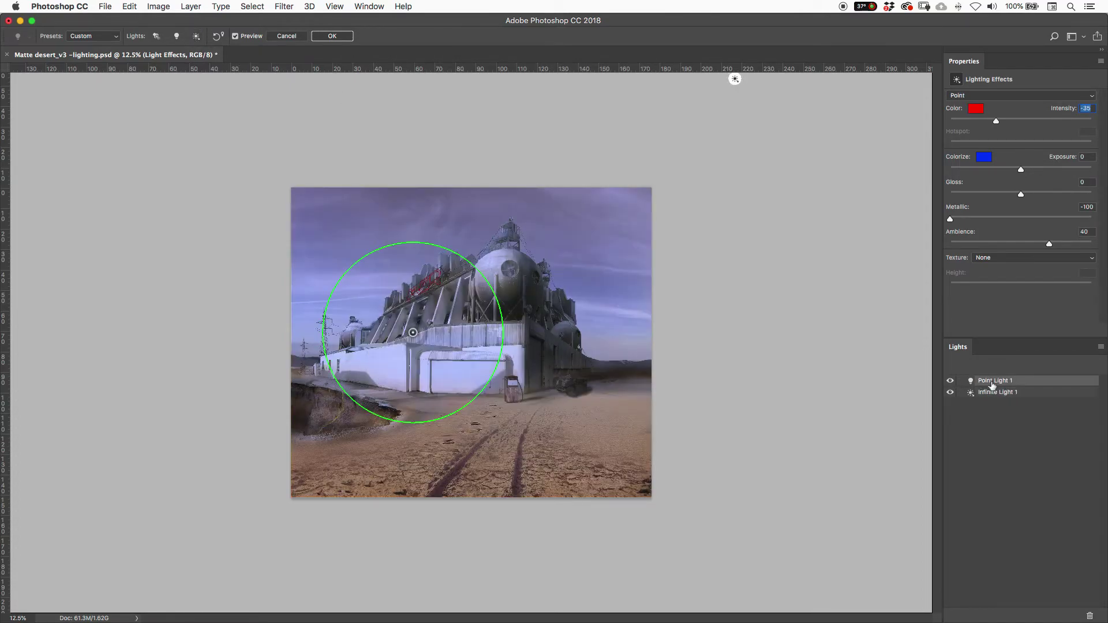
{"action": "left_click", "coordinate": [1089, 616]}
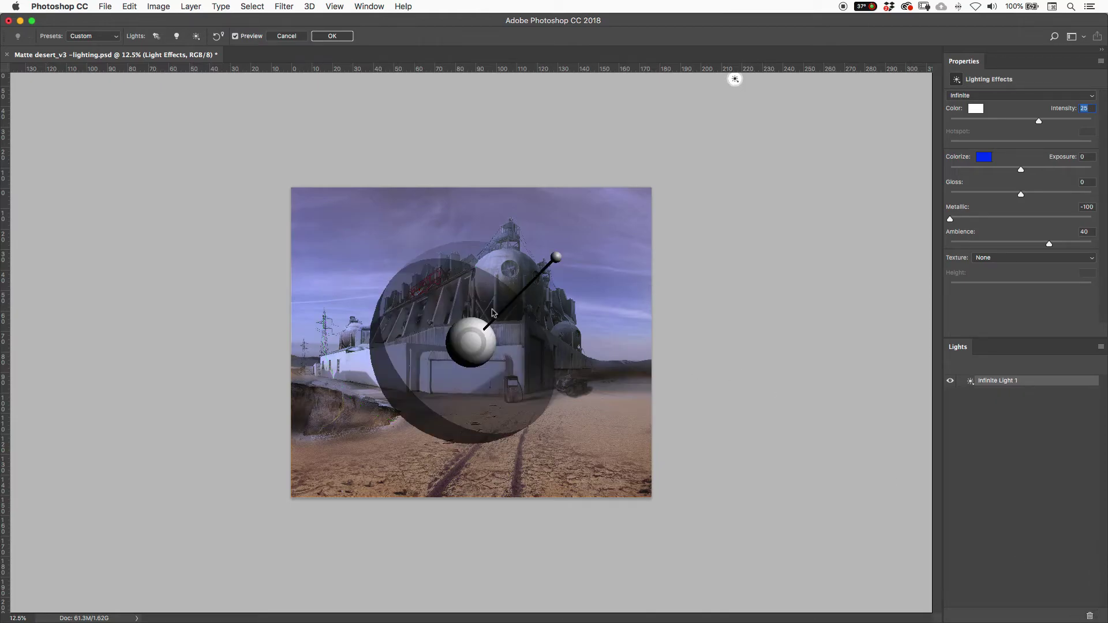
Re-aim the infinite light by rotating its direction handle more steeply upward, and set its intensity to 28
{"action": "mouse_move", "coordinate": [476, 346]}
{"action": "left_mouse_down"}
{"action": "mouse_move", "coordinate": [519, 310]}
{"action": "mouse_move", "coordinate": [661, 324]}
{"action": "mouse_move", "coordinate": [416, 371]}
{"action": "mouse_move", "coordinate": [459, 441]}
{"action": "mouse_move", "coordinate": [425, 356]}
{"action": "mouse_move", "coordinate": [458, 323]}
{"action": "mouse_move", "coordinate": [366, 387]}
{"action": "mouse_move", "coordinate": [375, 323]}
{"action": "mouse_move", "coordinate": [474, 346]}
{"action": "mouse_move", "coordinate": [431, 354]}
{"action": "mouse_move", "coordinate": [470, 314]}
{"action": "mouse_move", "coordinate": [539, 338]}
{"action": "mouse_move", "coordinate": [527, 317]}
{"action": "mouse_move", "coordinate": [425, 348]}
{"action": "mouse_move", "coordinate": [512, 421]}
{"action": "mouse_move", "coordinate": [561, 379]}
{"action": "mouse_move", "coordinate": [502, 294]}
{"action": "mouse_move", "coordinate": [505, 329]}
{"action": "mouse_move", "coordinate": [523, 326]}
{"action": "mouse_move", "coordinate": [487, 370]}
{"action": "mouse_move", "coordinate": [470, 327]}
{"action": "left_mouse_up"}
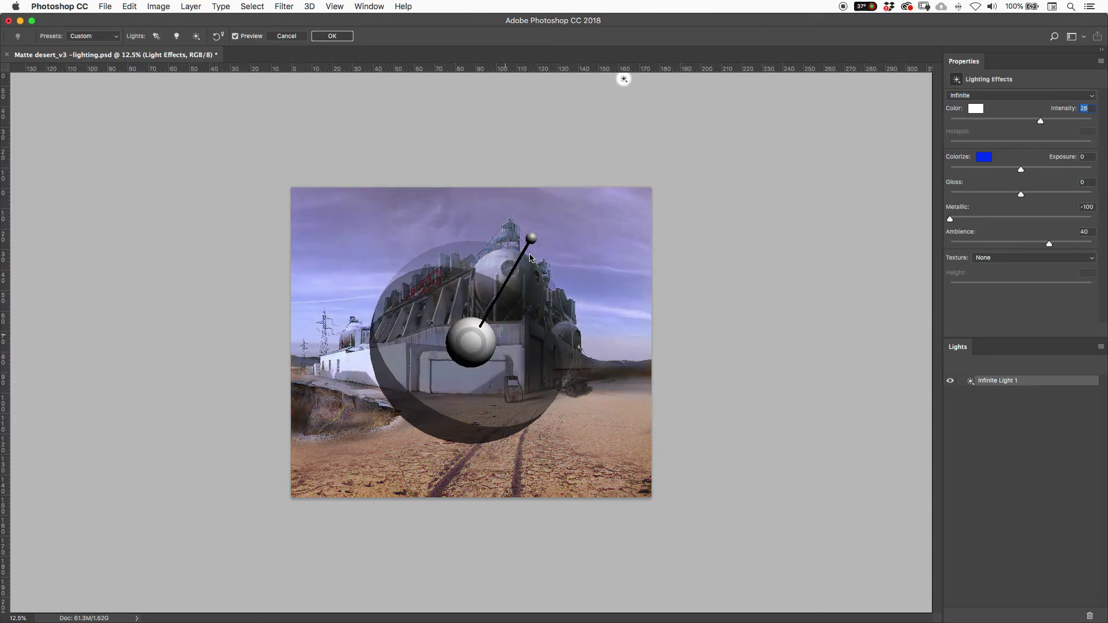
{"action": "left_click_drag", "start_coordinate": [452, 363], "coordinate": [536, 305]}
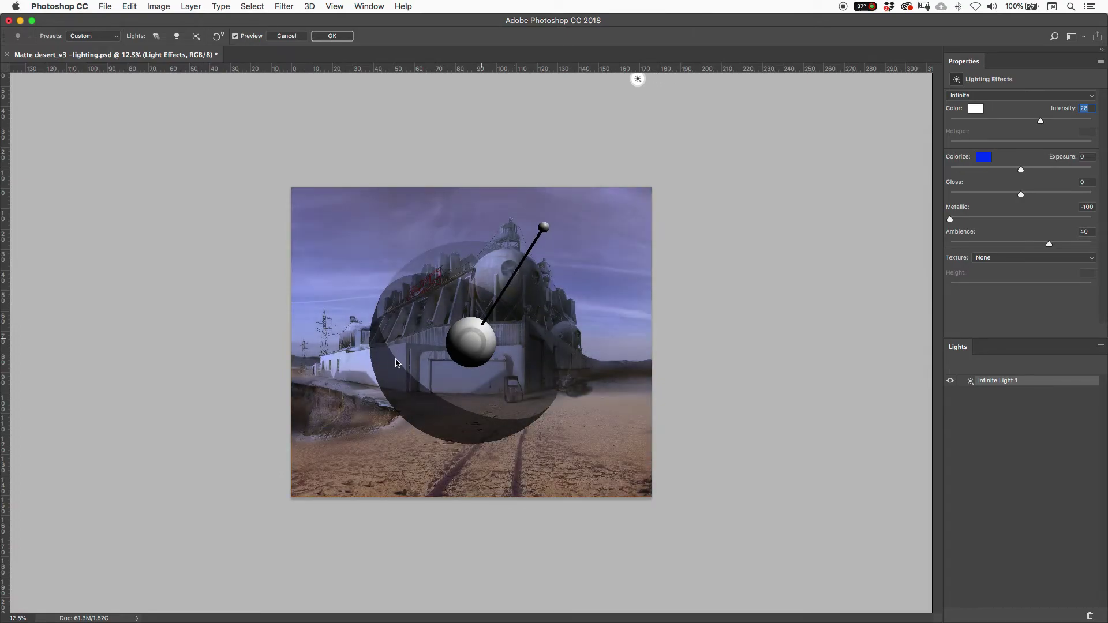
Replace the infinite light with a new point light and a new spot light
{"action": "left_click", "coordinate": [178, 37]}
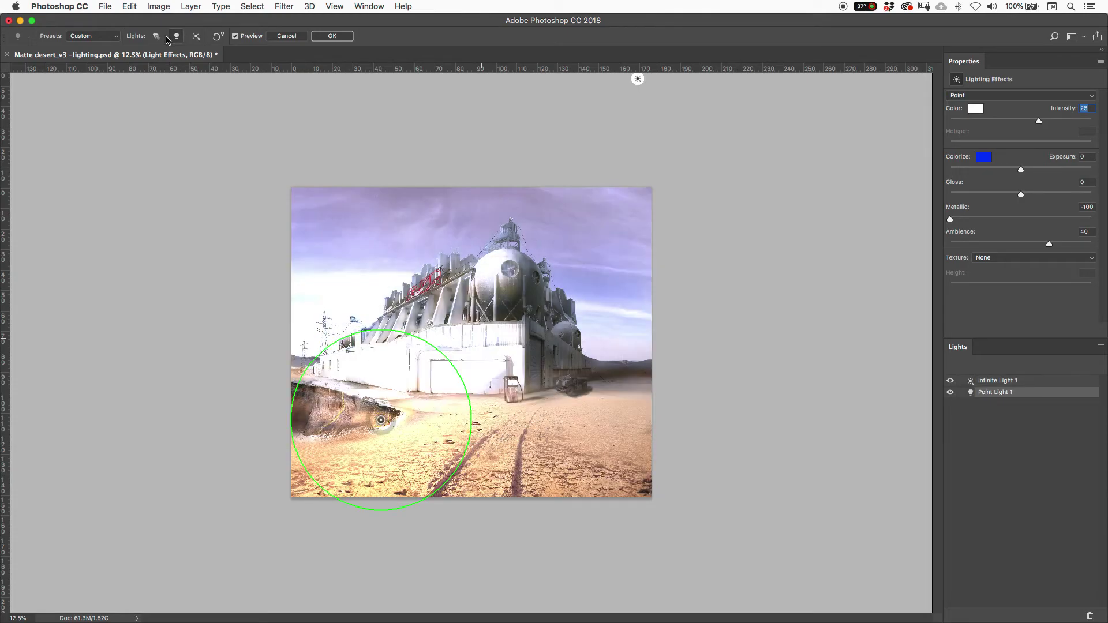
{"action": "left_click", "coordinate": [1037, 381]}
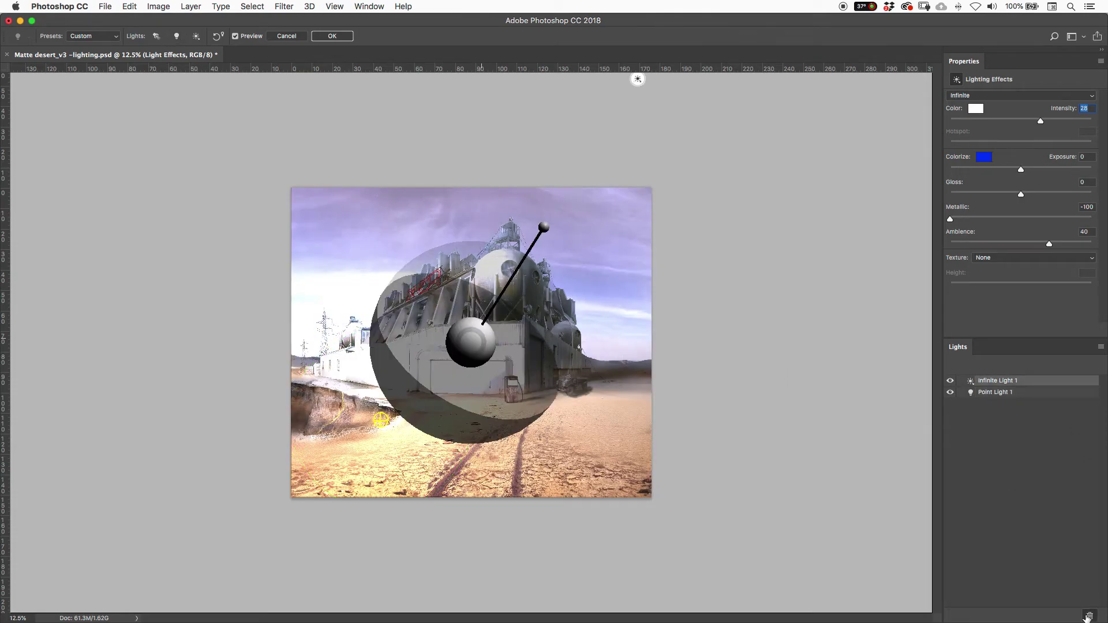
{"action": "key", "text": "Delete"}
{"action": "left_click", "coordinate": [156, 35]}
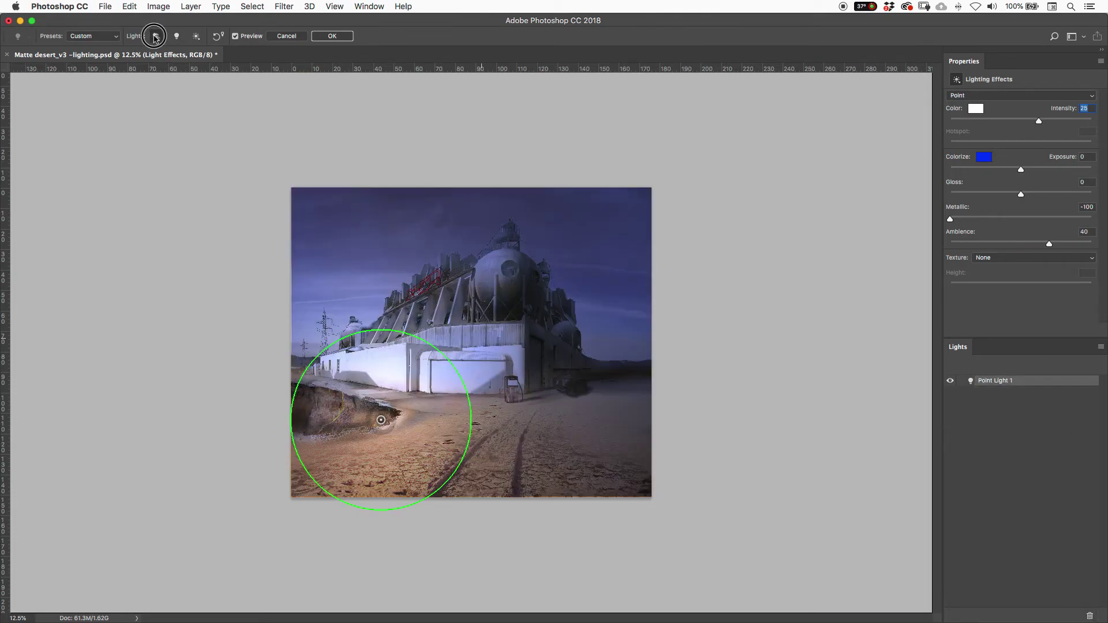
{"action": "left_click", "coordinate": [472, 233]}
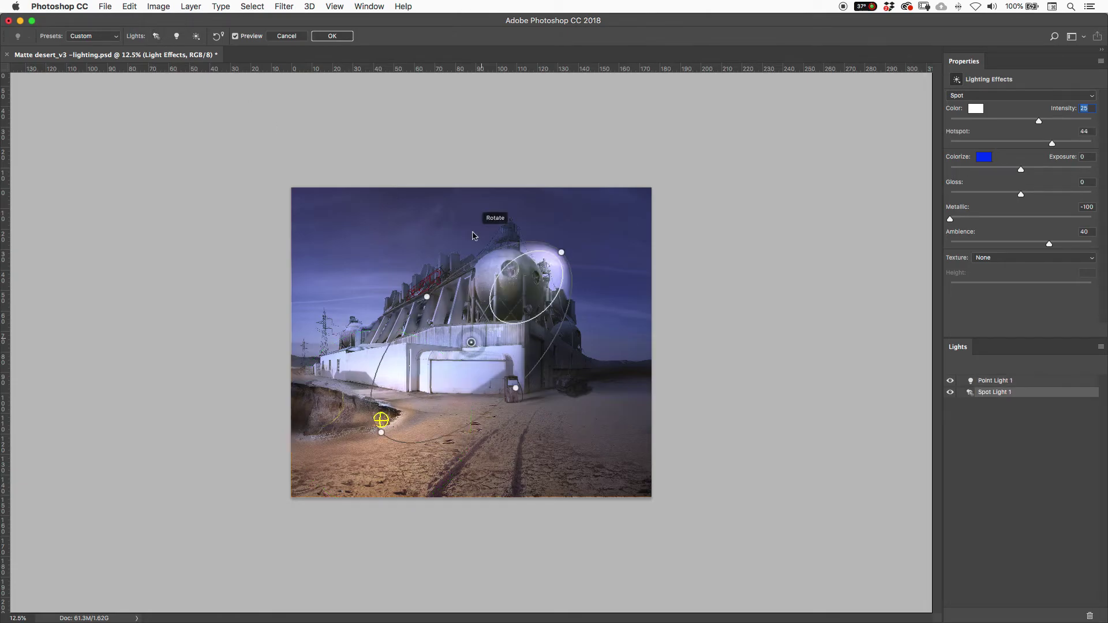
Rotate and stretch the spot light to shine from the image's lower-left corner, and delete the point light
{"action": "left_click_drag", "start_coordinate": [502, 257], "coordinate": [284, 502]}
{"action": "left_click_drag", "start_coordinate": [486, 410], "coordinate": [473, 446]}
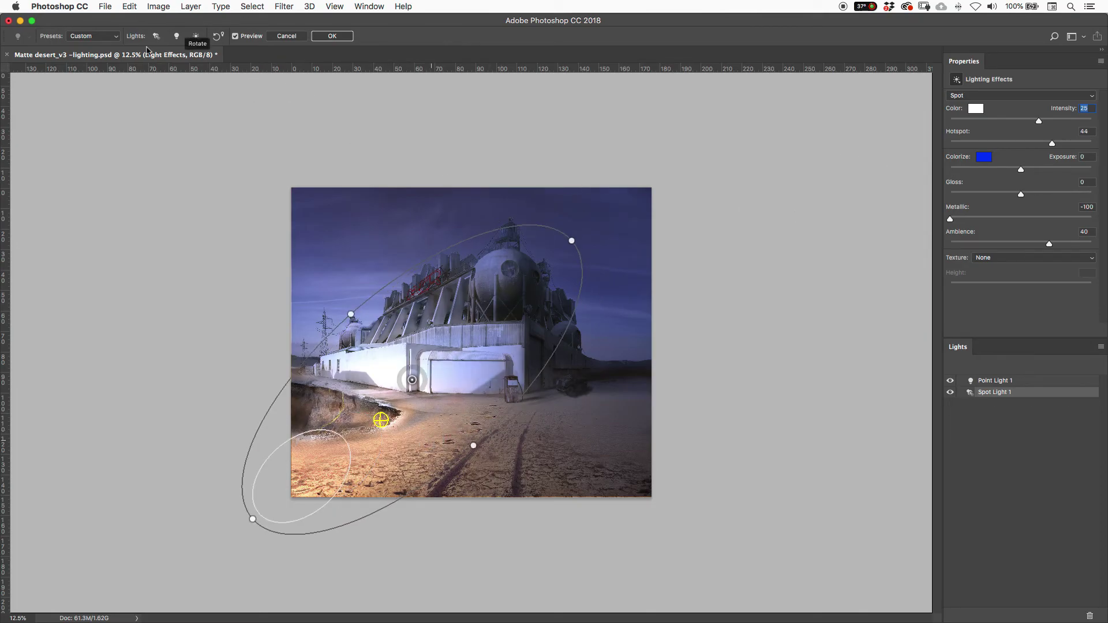
{"action": "left_click", "coordinate": [1050, 382]}
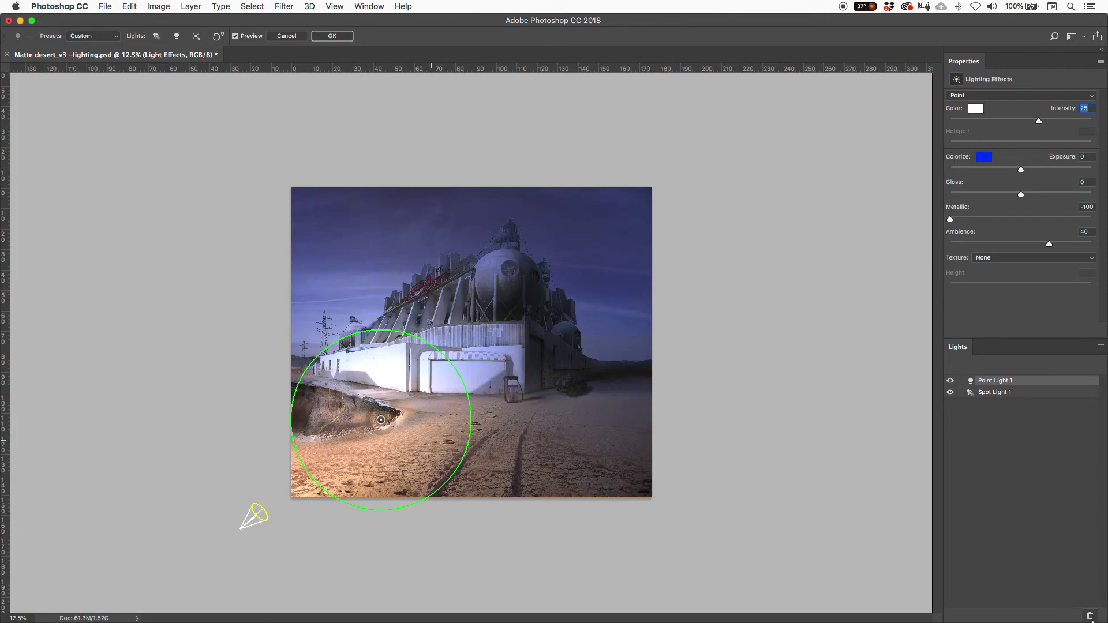
{"action": "left_click", "coordinate": [1090, 617]}
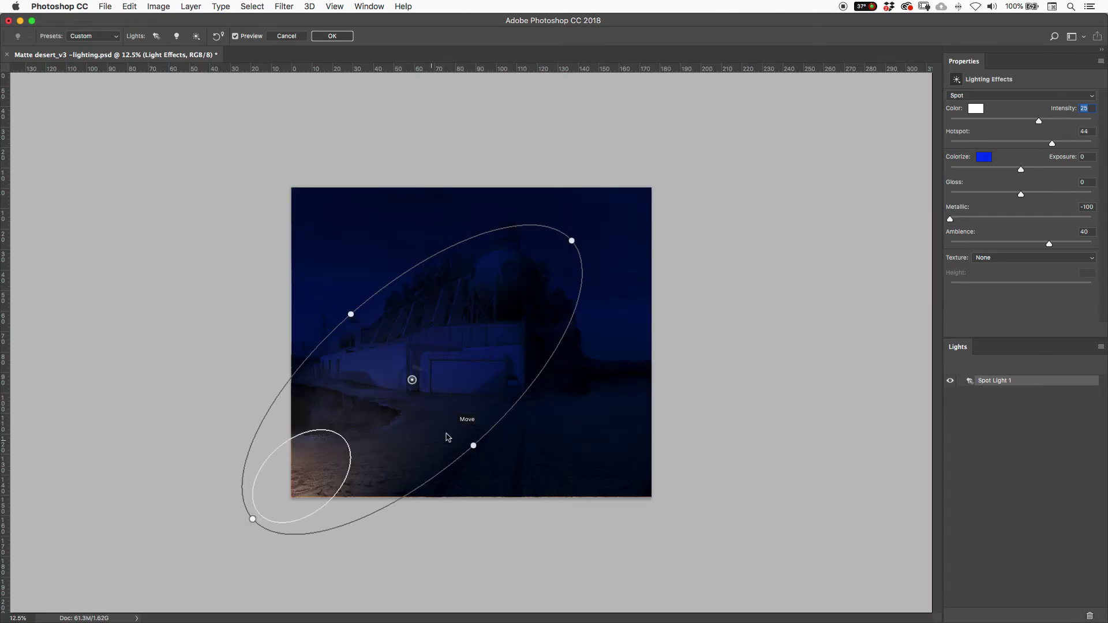
{"action": "left_click_drag", "start_coordinate": [483, 449], "coordinate": [491, 460]}
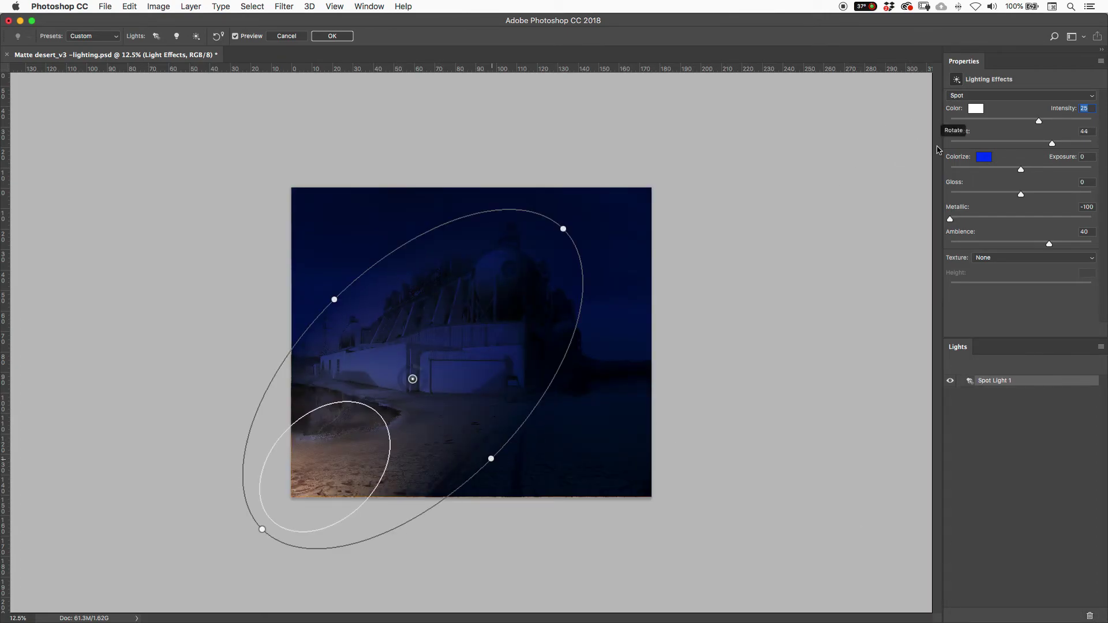
Change the ambient Colorize color from blue to black (RGB 0, 0, 0)
{"action": "left_click", "coordinate": [981, 157]}
{"action": "left_click_drag", "start_coordinate": [680, 433], "coordinate": [661, 462]}
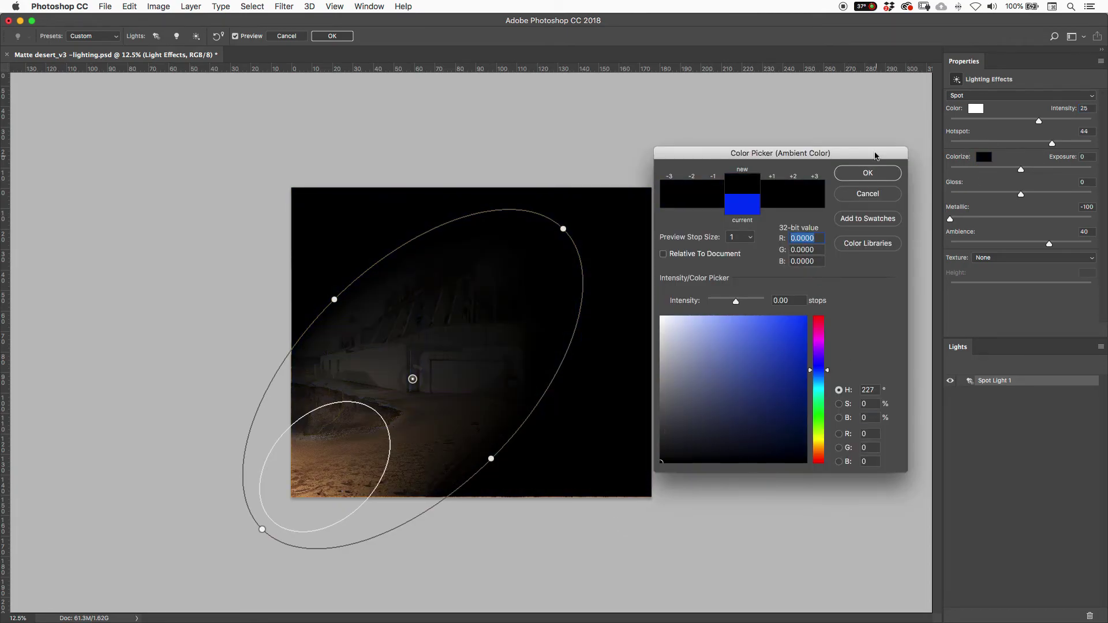
{"action": "left_click", "coordinate": [867, 171]}
Move the spot light further into the image, widen it, and set its intensity to 42 and hotspot to 46
{"action": "left_click_drag", "start_coordinate": [370, 456], "coordinate": [392, 426]}
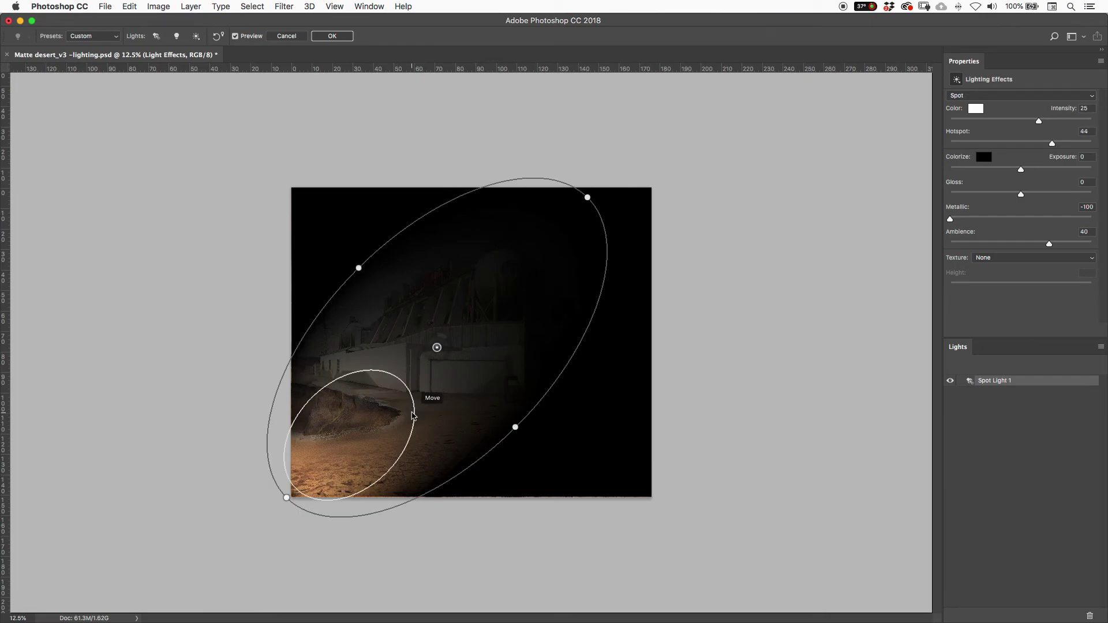
{"action": "left_click_drag", "start_coordinate": [1039, 123], "coordinate": [1054, 143]}
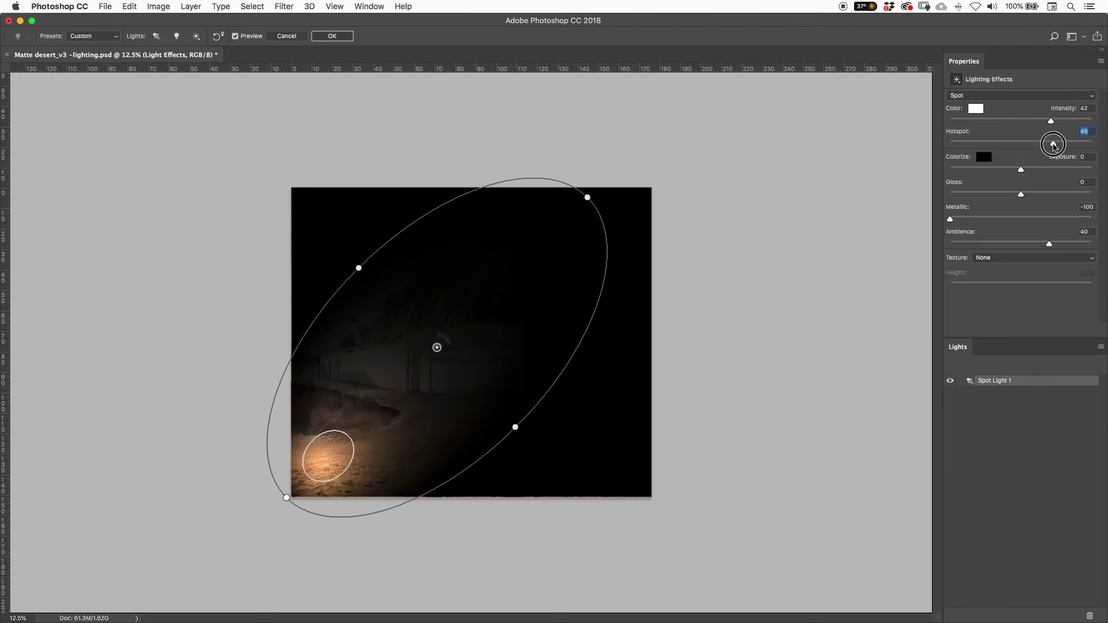
{"action": "left_click_drag", "start_coordinate": [510, 431], "coordinate": [525, 441]}
Add a second spot light, enlarge it and aim it from the image's upper-left corner, and apply the Lighting Effects filter
{"action": "left_click", "coordinate": [156, 35]}
{"action": "left_click", "coordinate": [498, 331]}
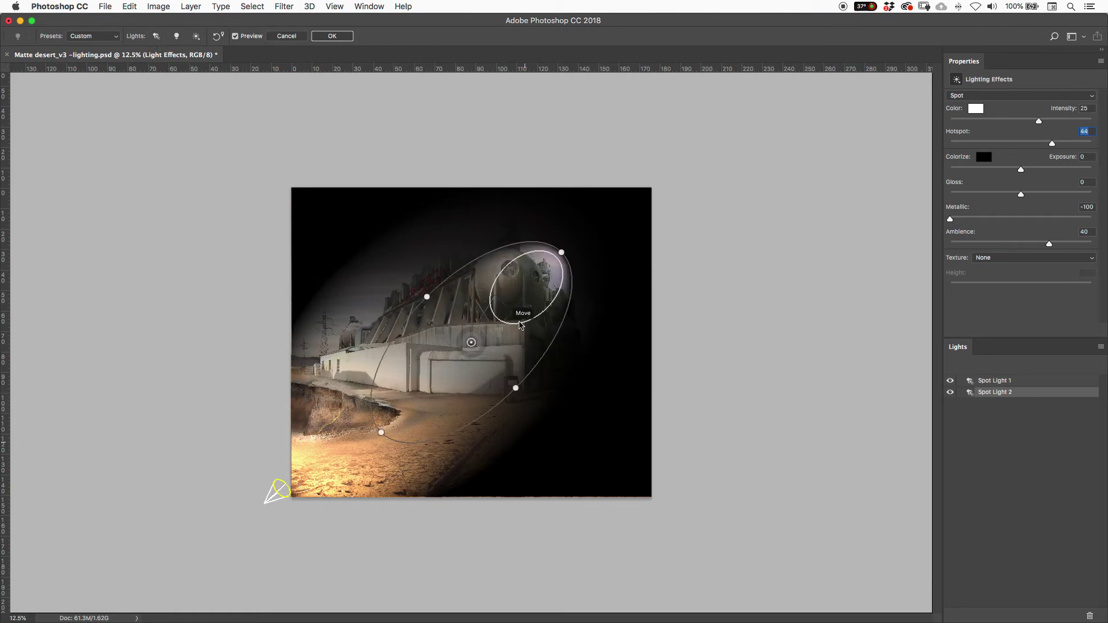
{"action": "left_click_drag", "start_coordinate": [563, 250], "coordinate": [266, 172]}
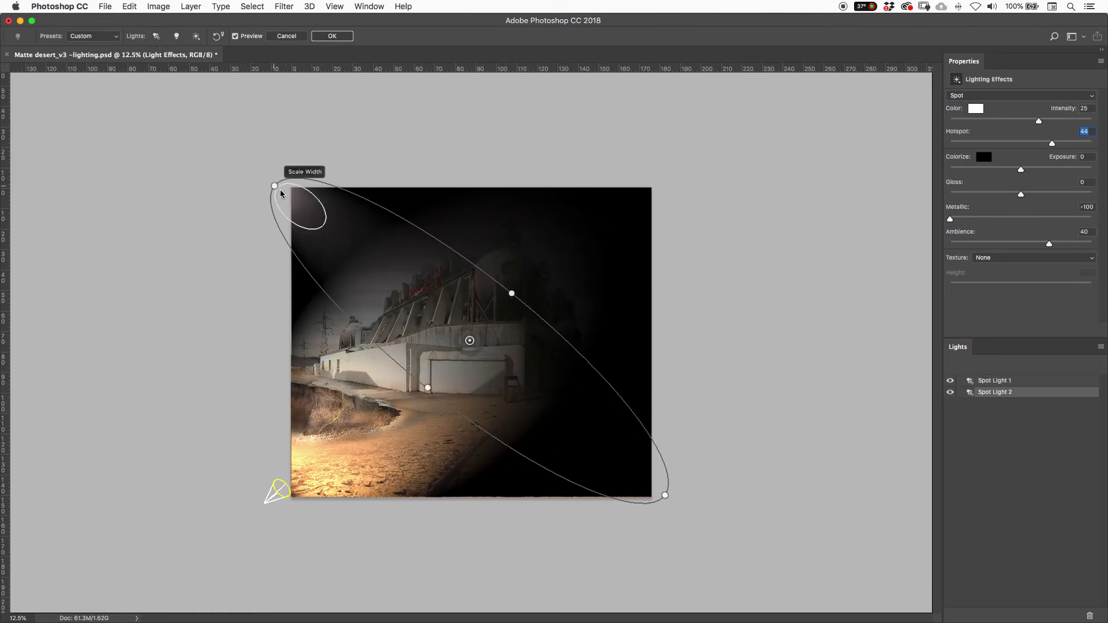
{"action": "left_click_drag", "start_coordinate": [507, 290], "coordinate": [531, 266]}
{"action": "left_click_drag", "start_coordinate": [455, 281], "coordinate": [582, 372]}
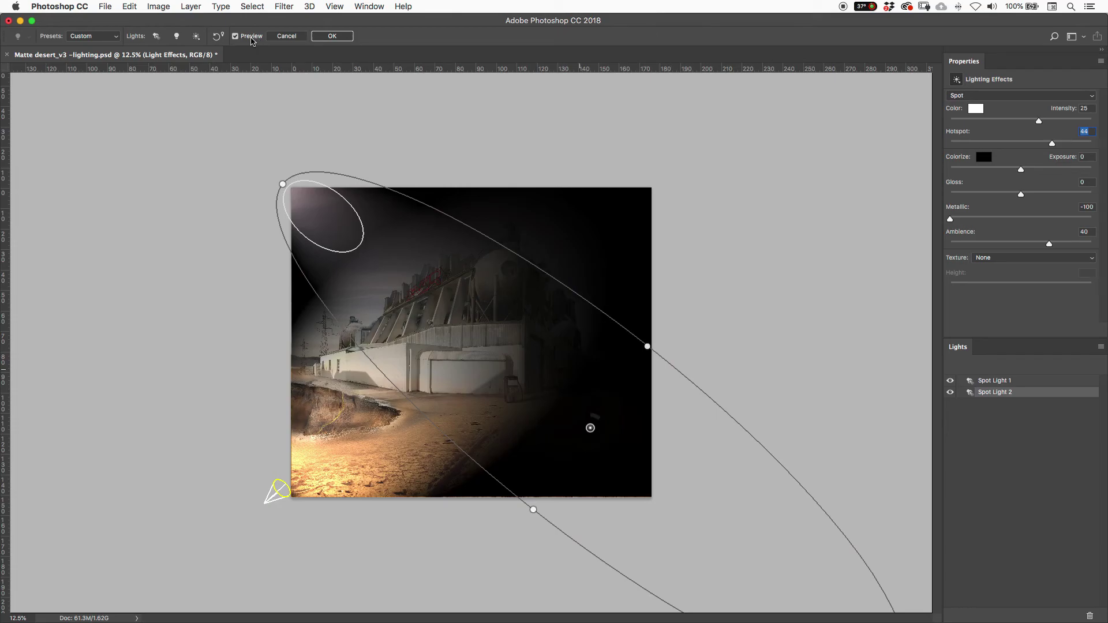
{"action": "left_click", "coordinate": [339, 37]}
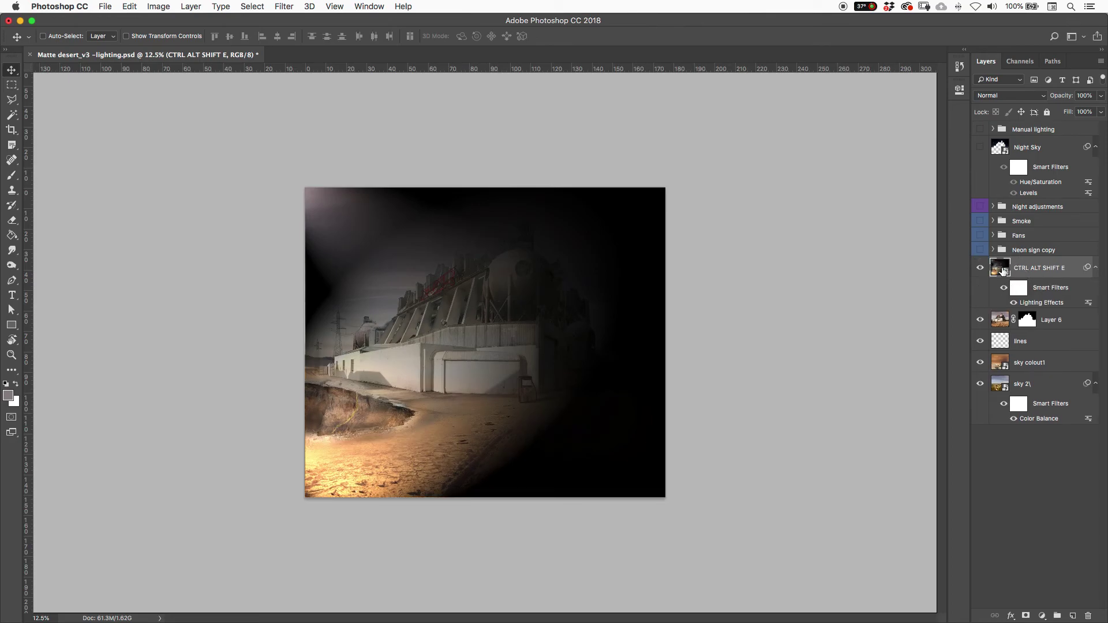
Toggle the smart filters off and on to compare the lighting, and duplicate the CTRL ALT SHIFT E layer
{"action": "left_click", "coordinate": [1003, 287]}
{"action": "left_click", "coordinate": [1003, 287]}
{"action": "left_click_drag", "start_coordinate": [1061, 271], "coordinate": [1073, 613]}
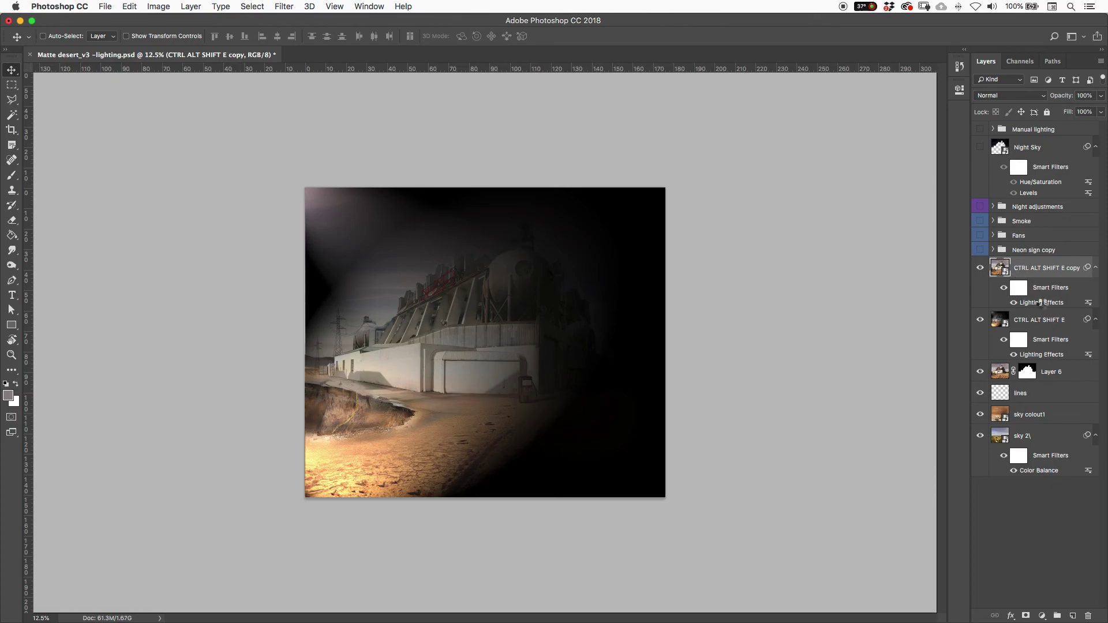
Reopen the Lighting Effects filter on the CTRL ALT SHIFT E copy layer and color the upper-left spot light red
{"action": "double_click", "coordinate": [1032, 302]}
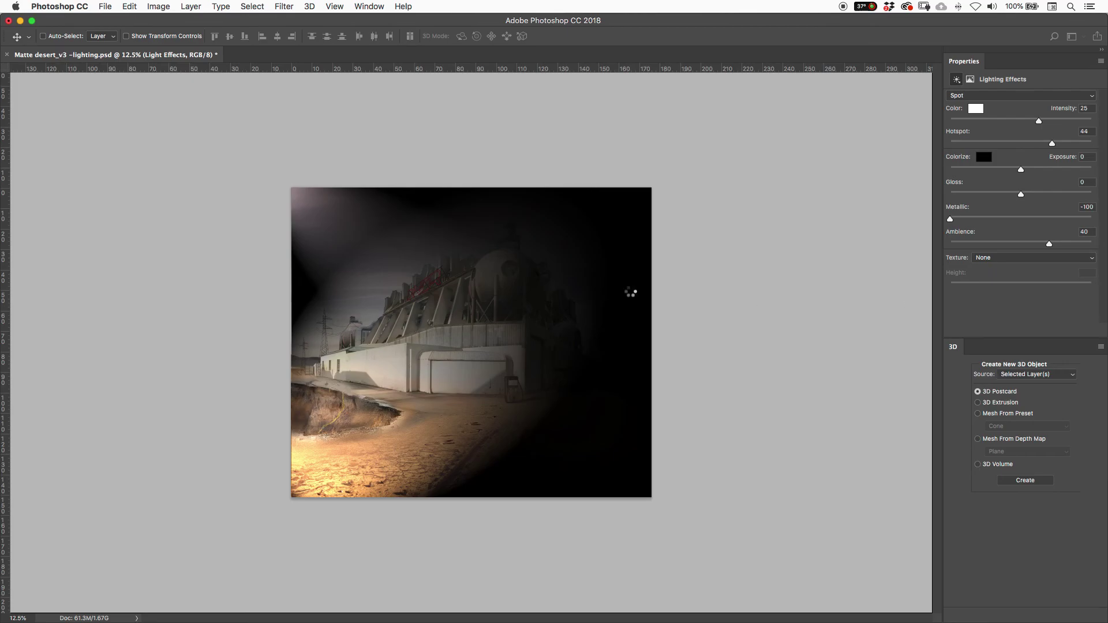
{"action": "left_click", "coordinate": [300, 176]}
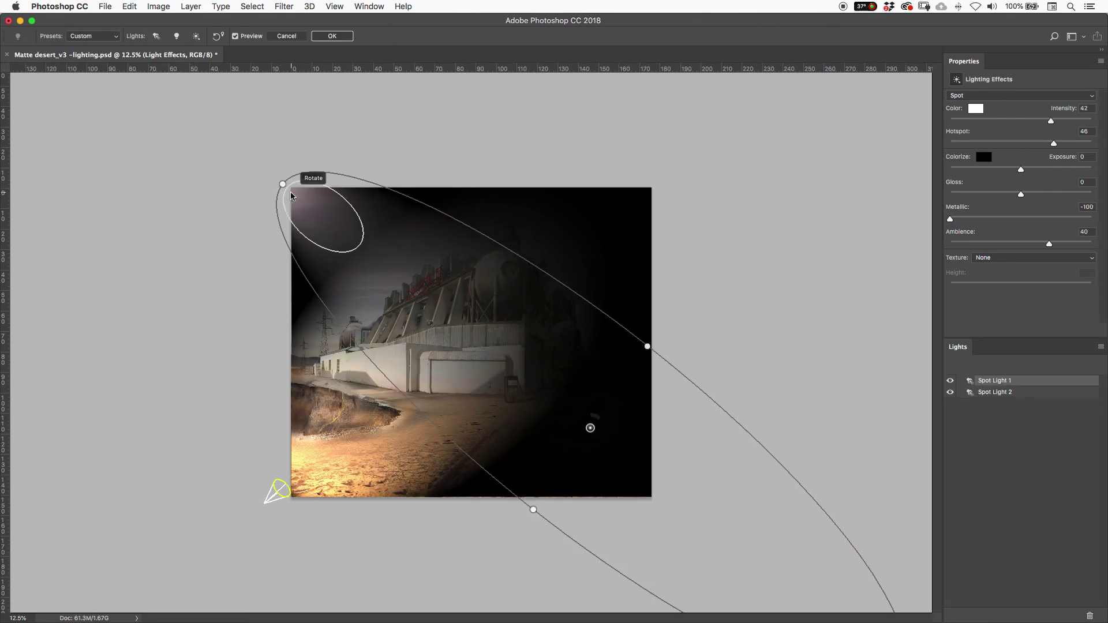
{"action": "left_click", "coordinate": [977, 107]}
{"action": "left_click_drag", "start_coordinate": [779, 333], "coordinate": [807, 317]}
{"action": "key", "text": "Return"}
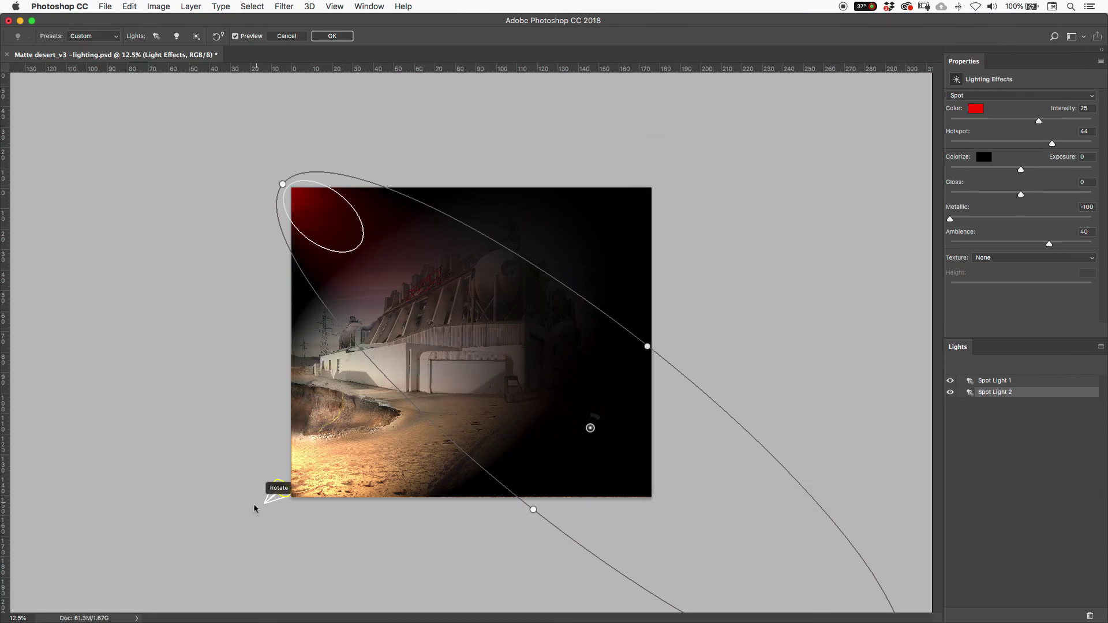
Color the lower-left spot light orange-yellow (RGB 253, 185, 0) and apply the filter
{"action": "left_click", "coordinate": [280, 492]}
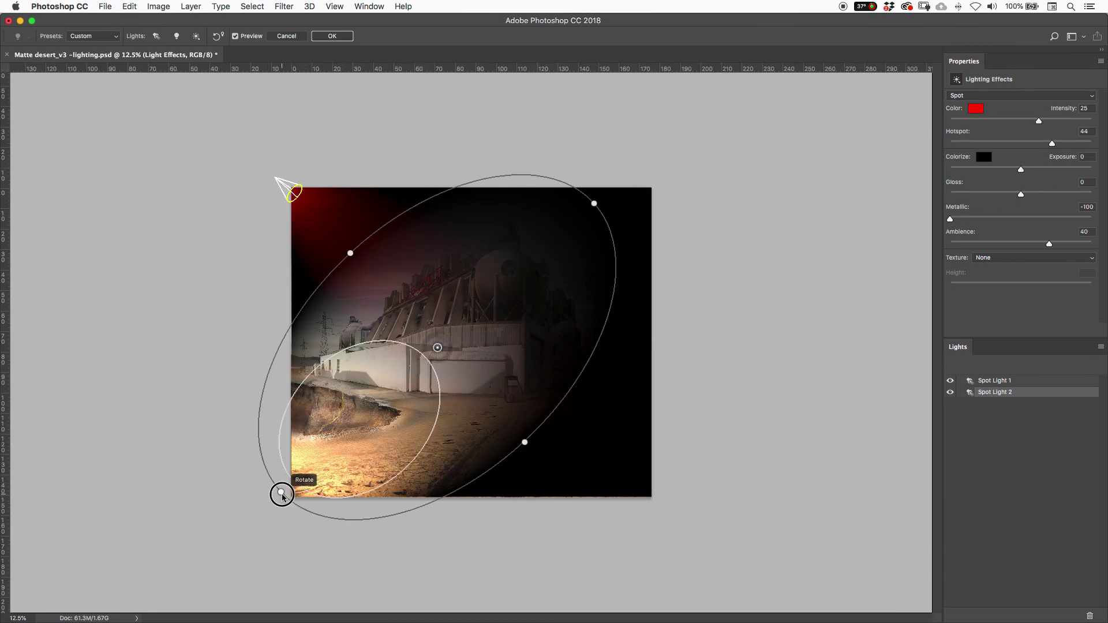
{"action": "left_click", "coordinate": [983, 111]}
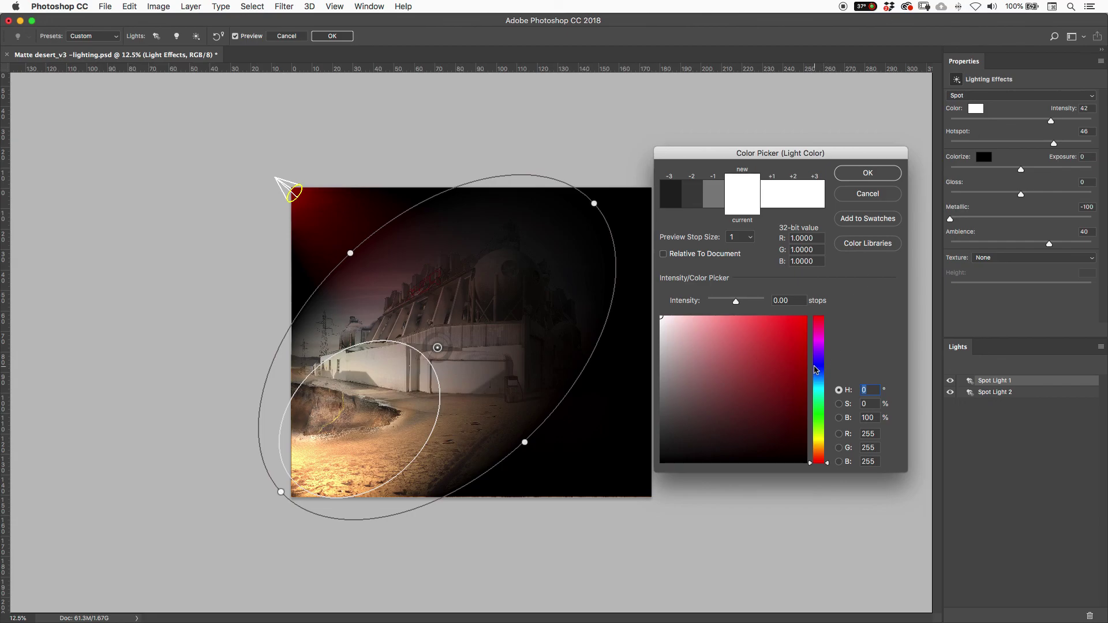
{"action": "left_click", "coordinate": [805, 319]}
{"action": "left_click", "coordinate": [818, 444]}
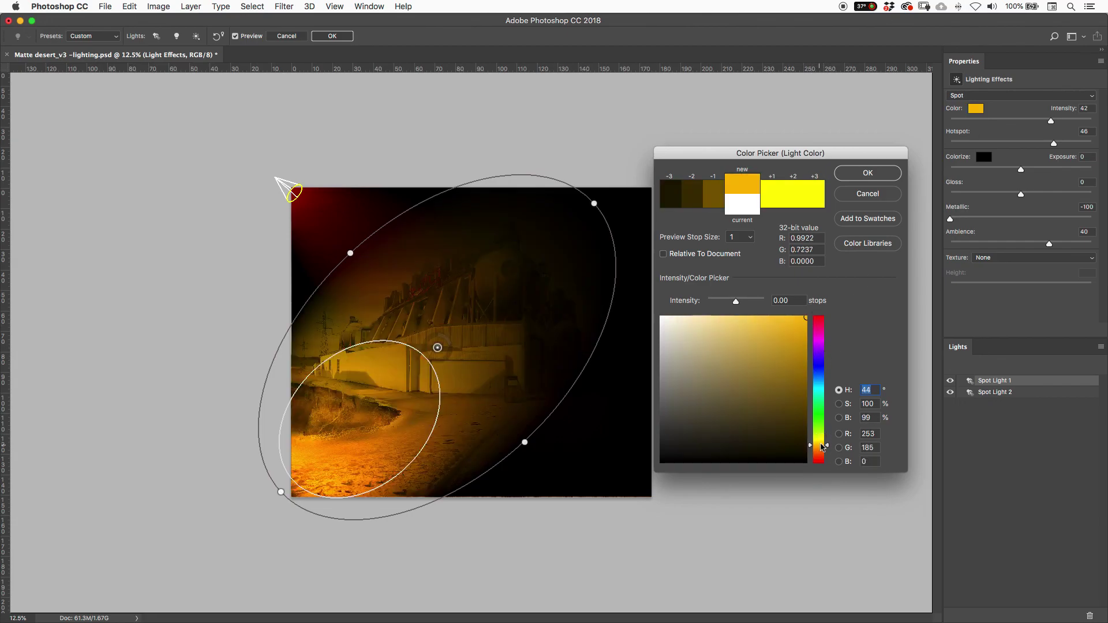
{"action": "left_click", "coordinate": [876, 181]}
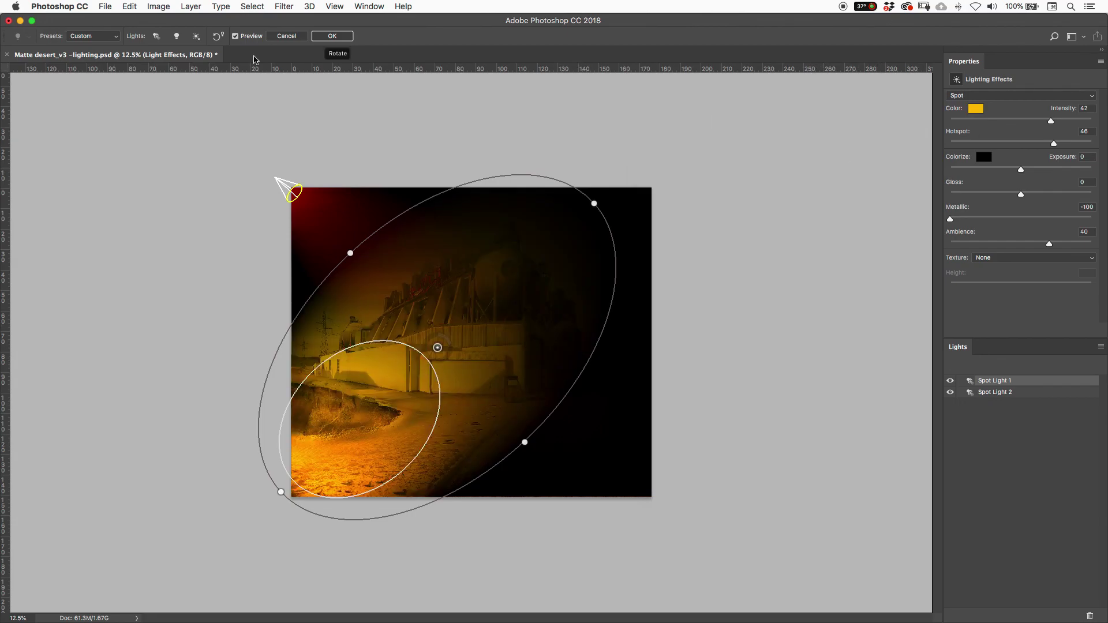
{"action": "left_click", "coordinate": [345, 37]}
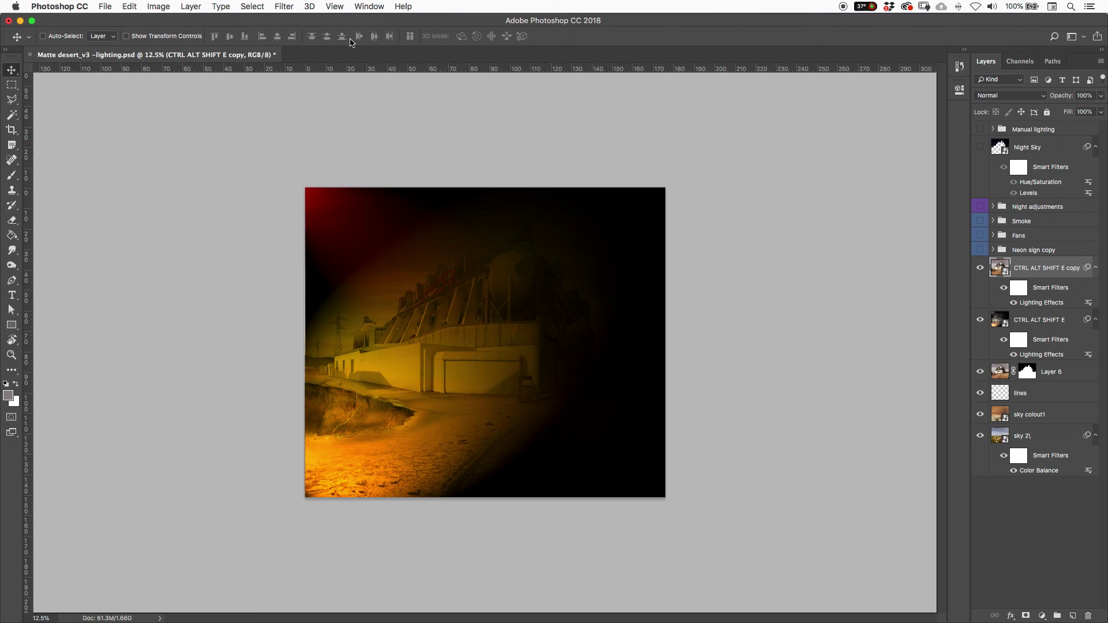
Show the Neon sign copy, Fans, Smoke, Night adjustments and Manual lighting groups
{"action": "left_click", "coordinate": [980, 250]}
{"action": "left_click", "coordinate": [980, 236]}
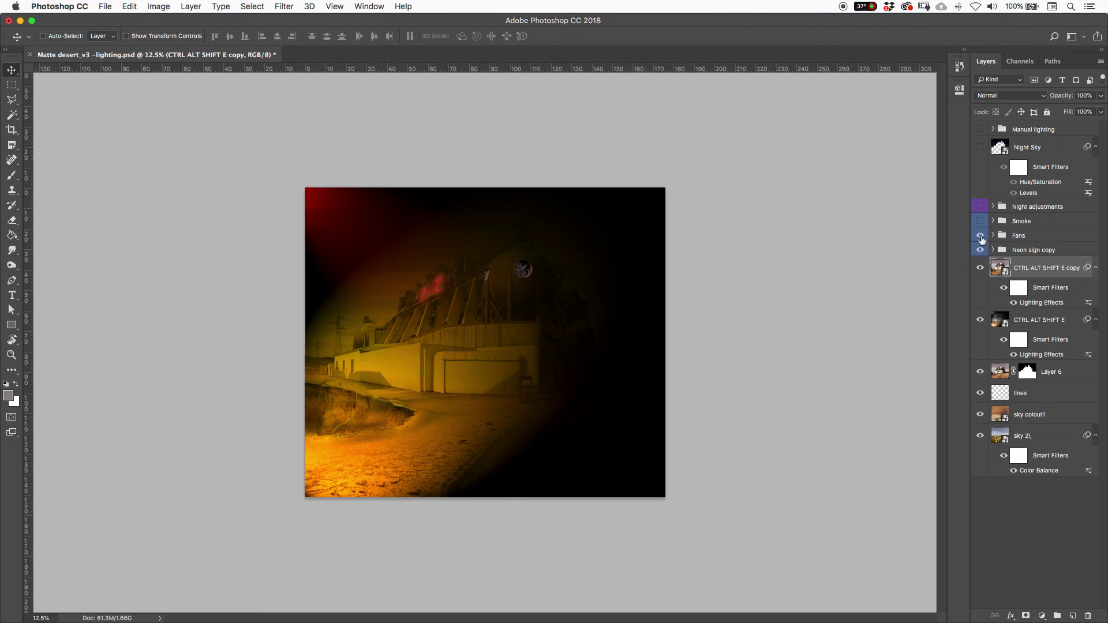
{"action": "left_click", "coordinate": [979, 221]}
{"action": "left_click", "coordinate": [980, 206]}
{"action": "left_click", "coordinate": [979, 129]}
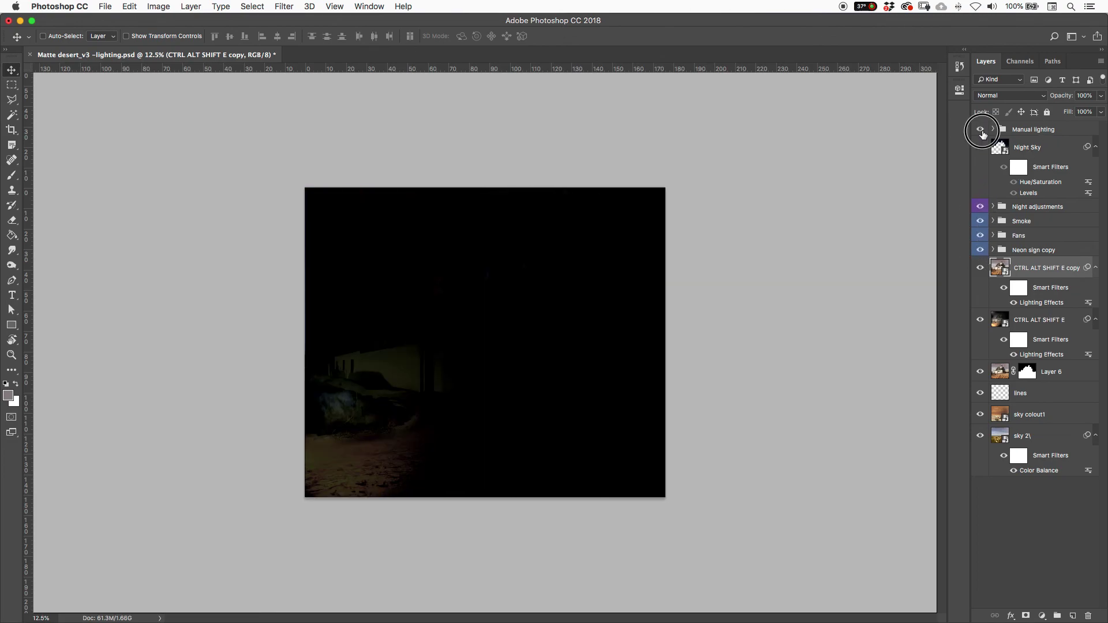
Hide the Night adjustments group and toggle the Manual lighting group off and on to compare its effect
{"action": "left_click", "coordinate": [980, 208]}
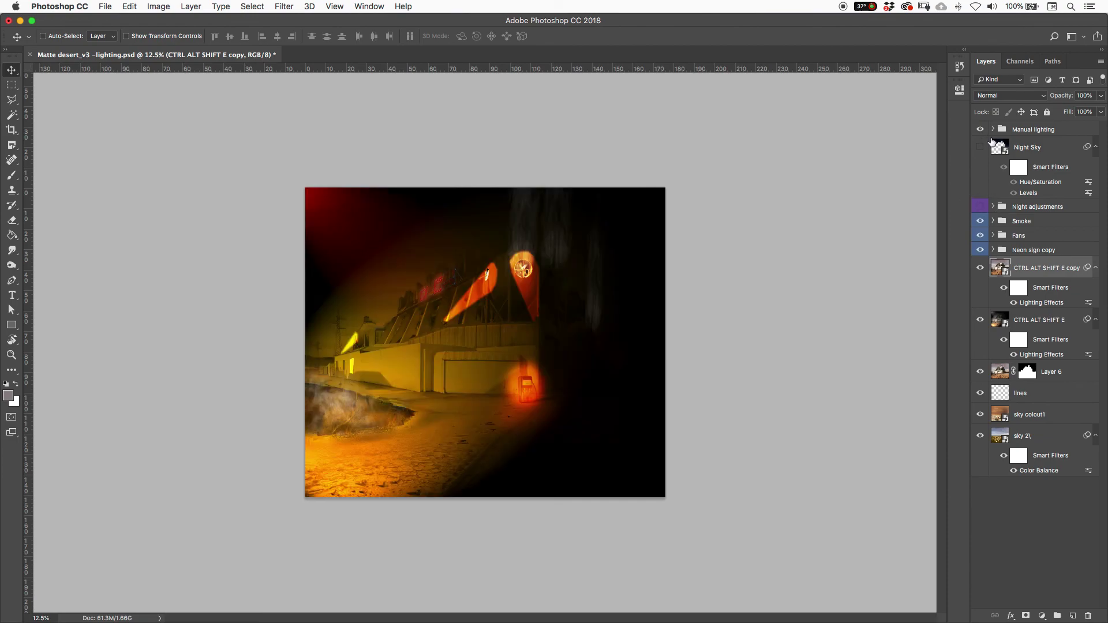
{"action": "left_click", "coordinate": [980, 130]}
{"action": "left_click", "coordinate": [980, 130]}
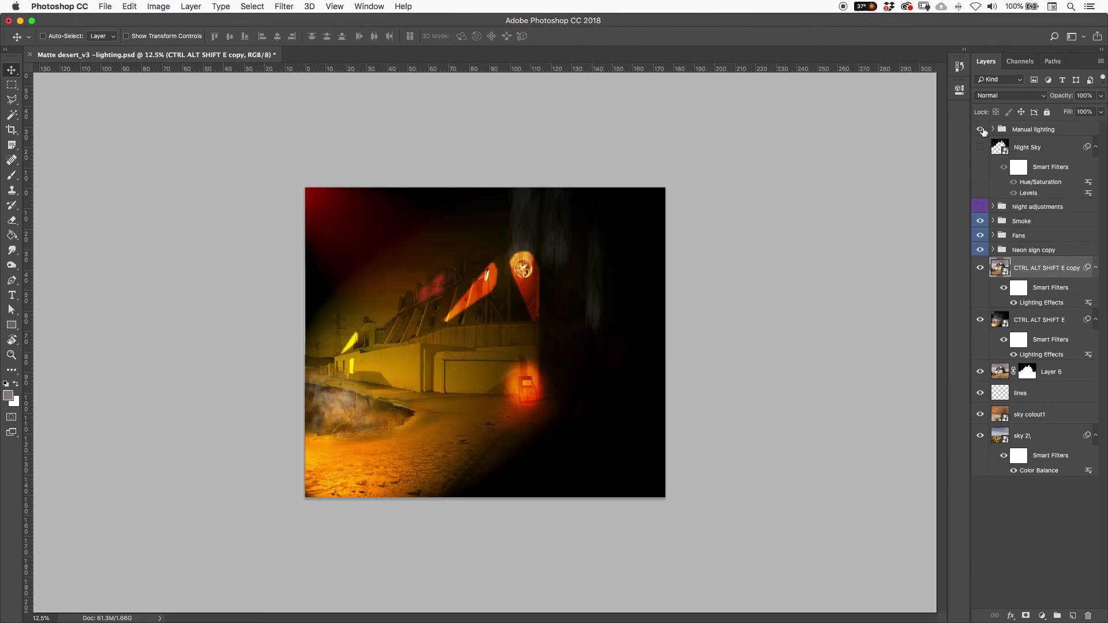